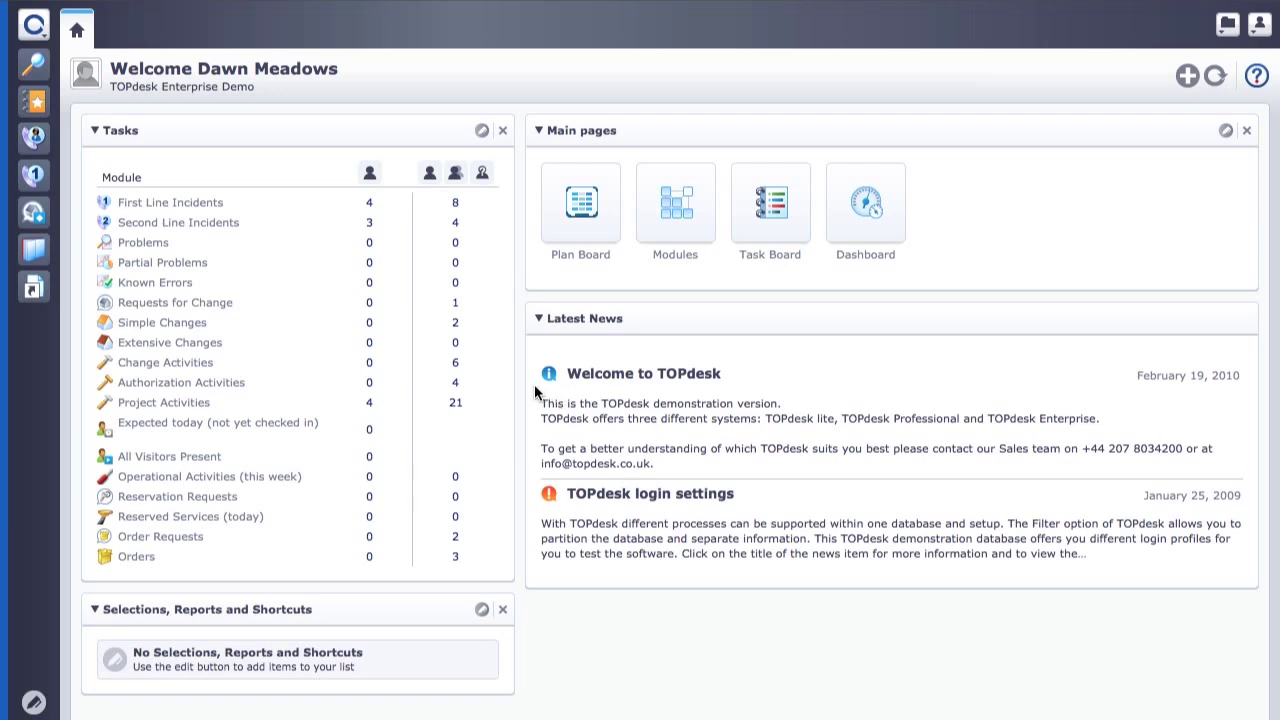
- Go to the Modules page from the TOPdesk main menu to reach the Form Designer
left_click(33, 28)
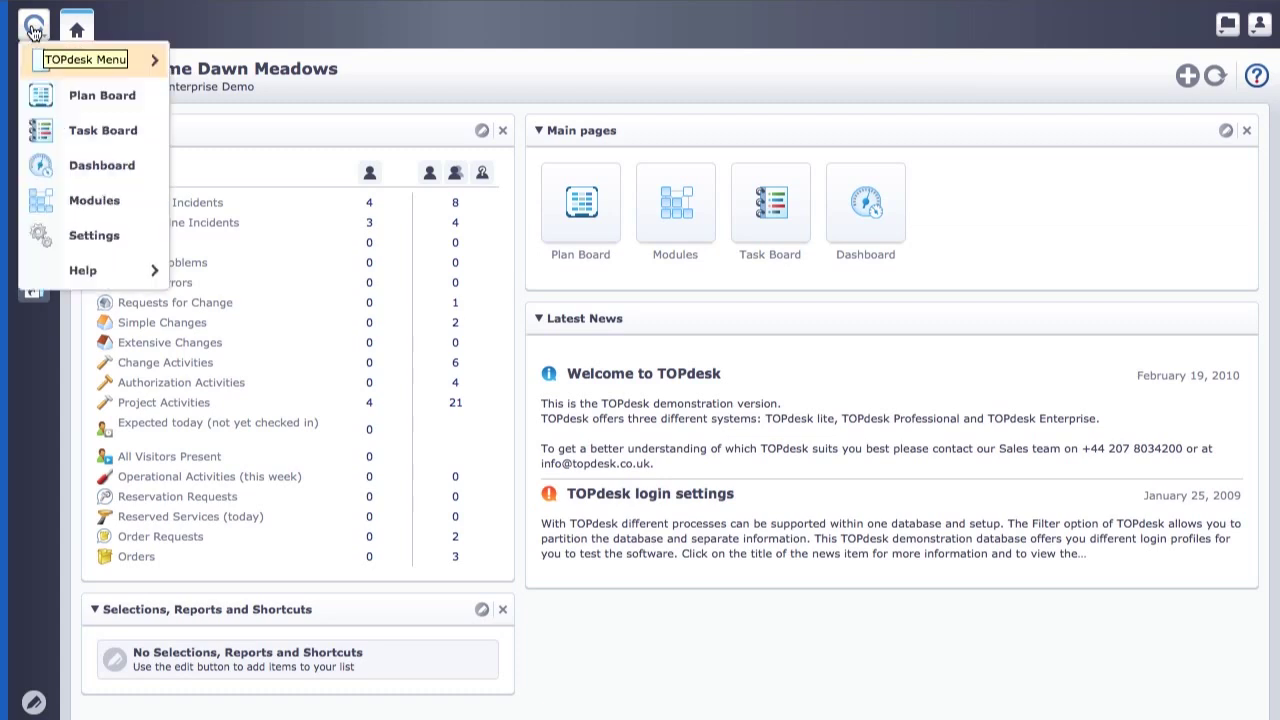
left_click(93, 202)
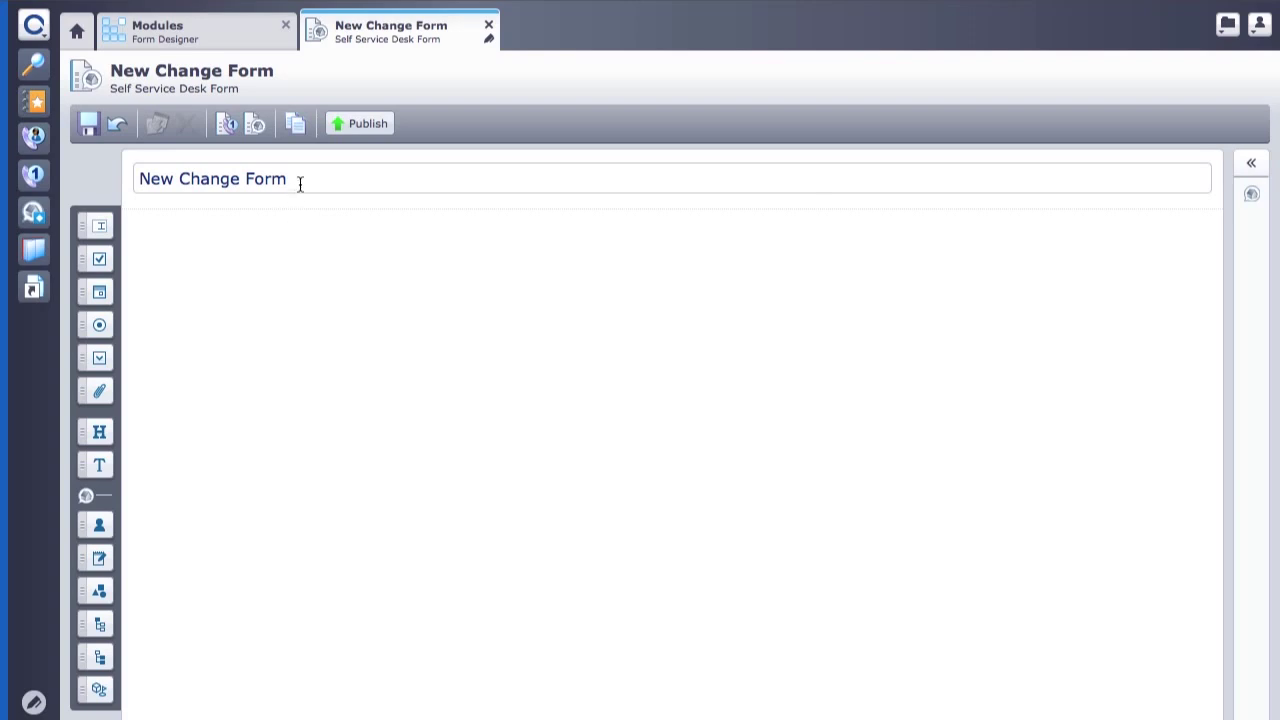
- Retitle the form 'Request new telephone'
left_click_drag(300, 180, 81, 180)
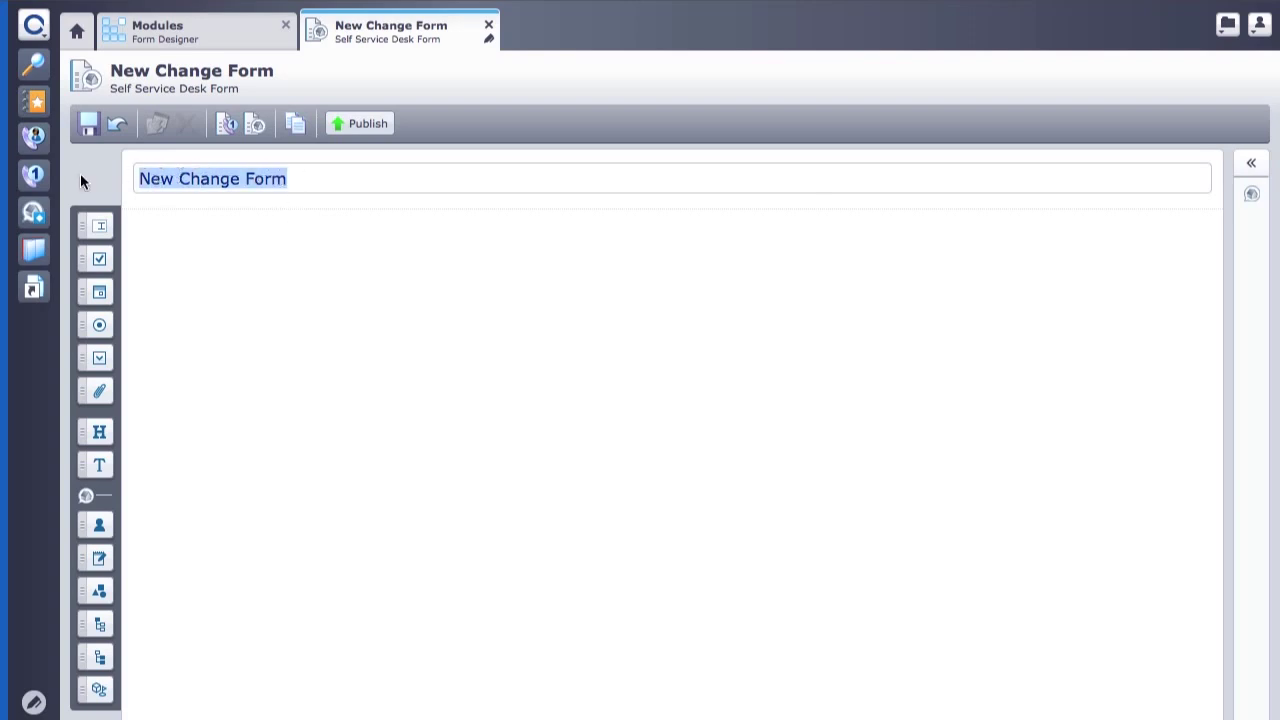
key("BackSpace")
type("Requ")
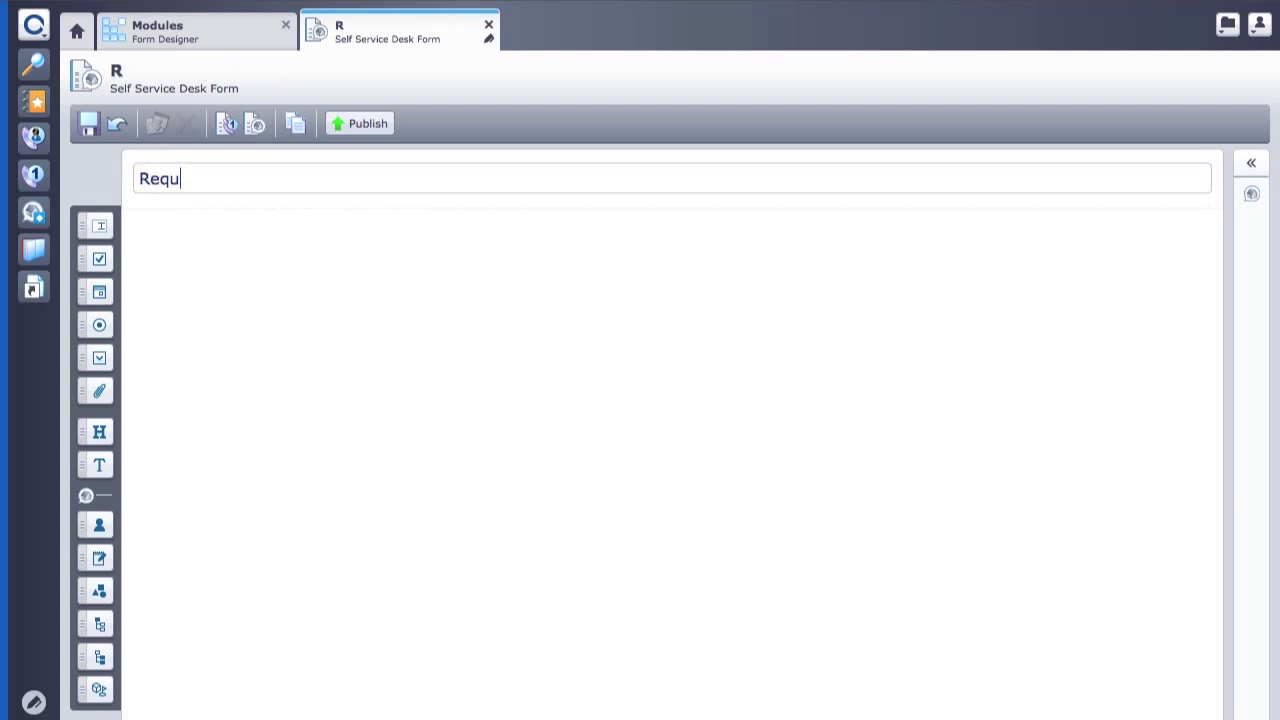
type("est new telephone")
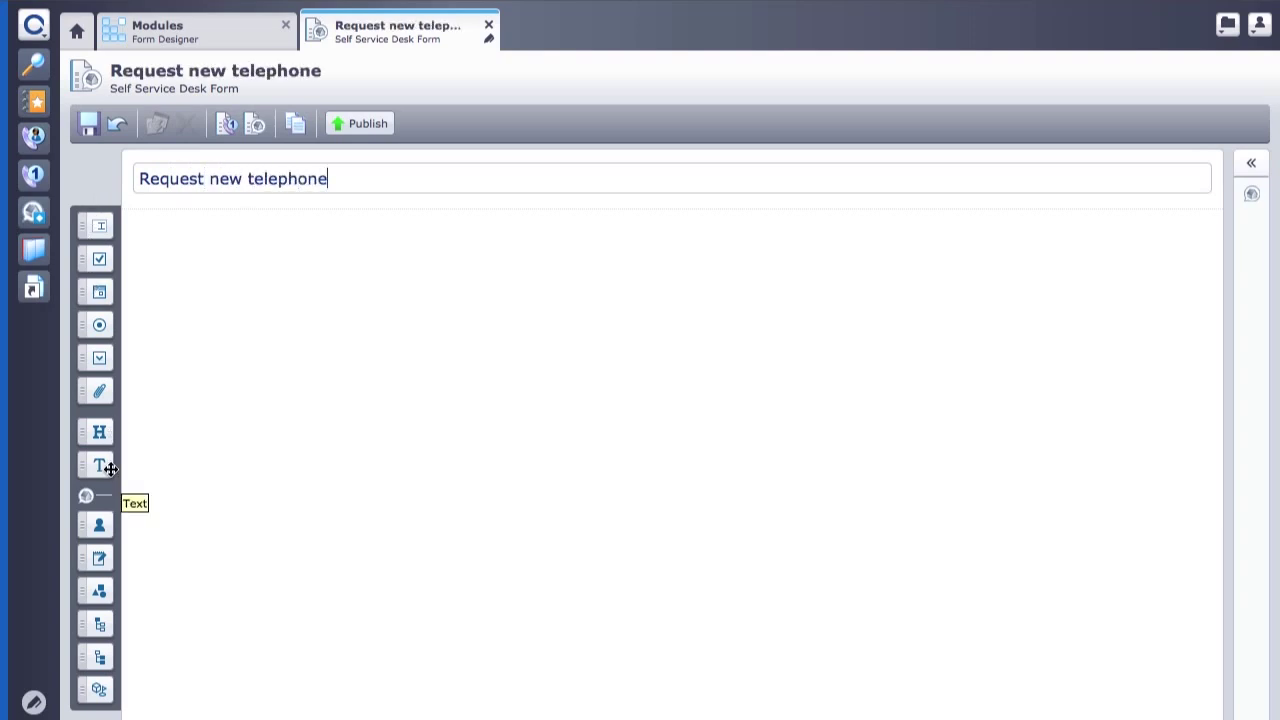
- Add a text block reading 'The delivery time of a new phone is approx. 2 weeks'
left_click_drag(110, 469, 155, 244)
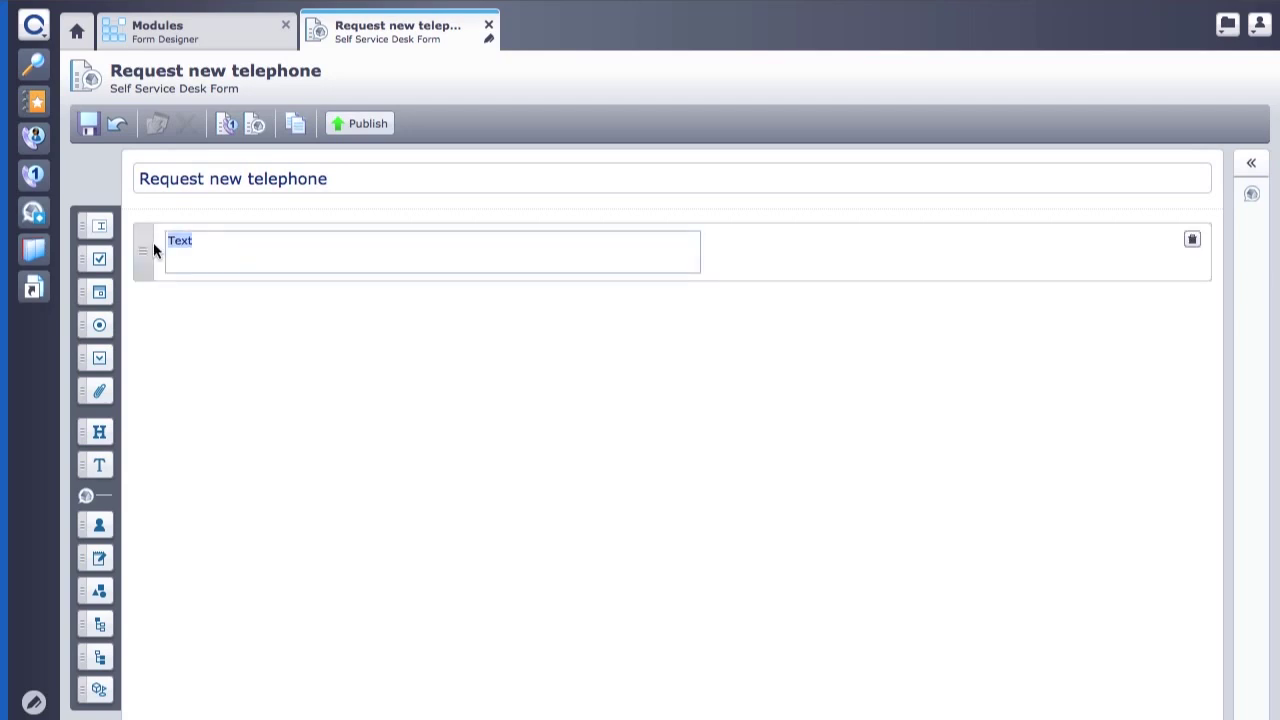
type("The delivery time of a new phon")
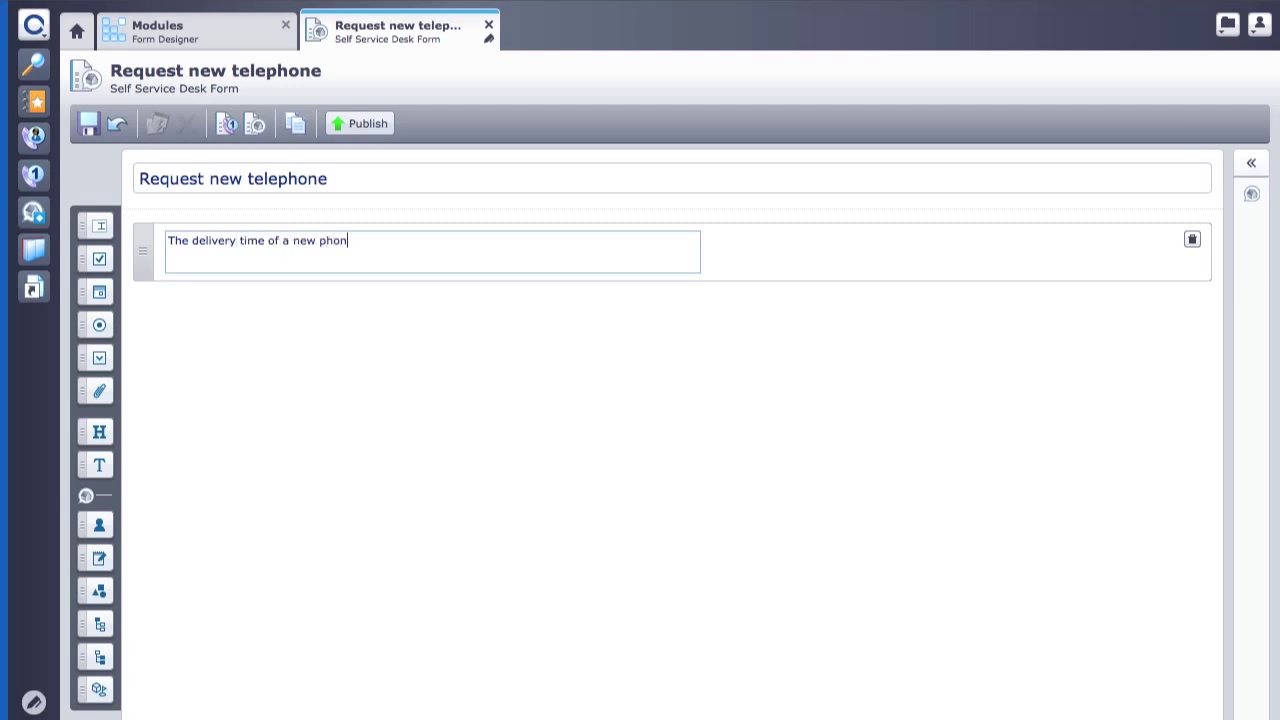
type("e is approx. 2 weeks")
left_click(301, 358)
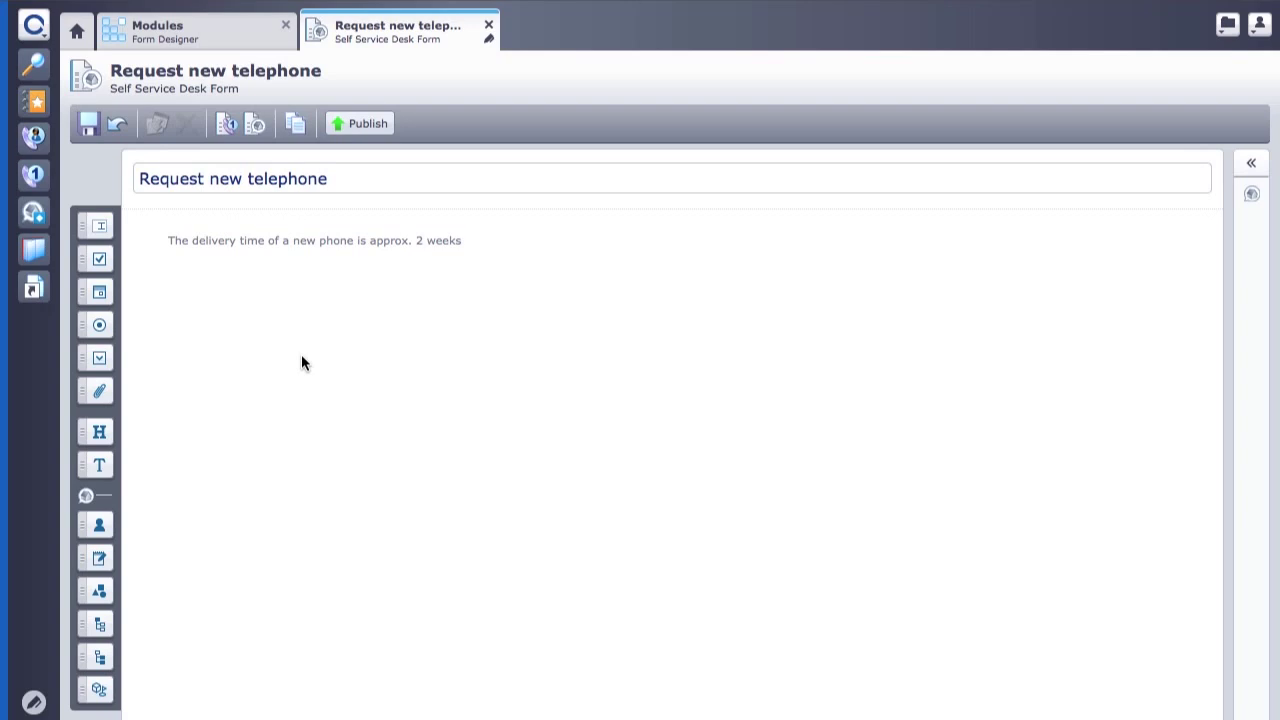
- Add the Caller block and make Telephone Number and Email editable by callers
left_click_drag(99, 525, 281, 334)
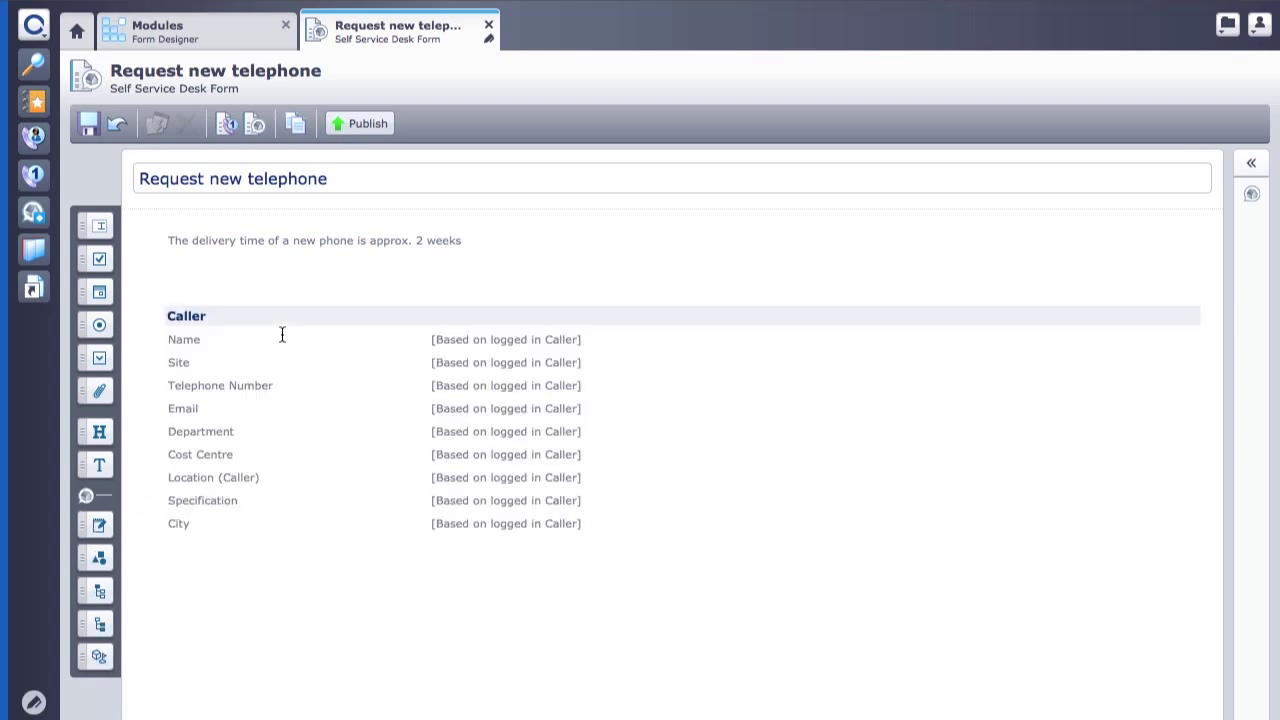
mouse_move(969, 346)
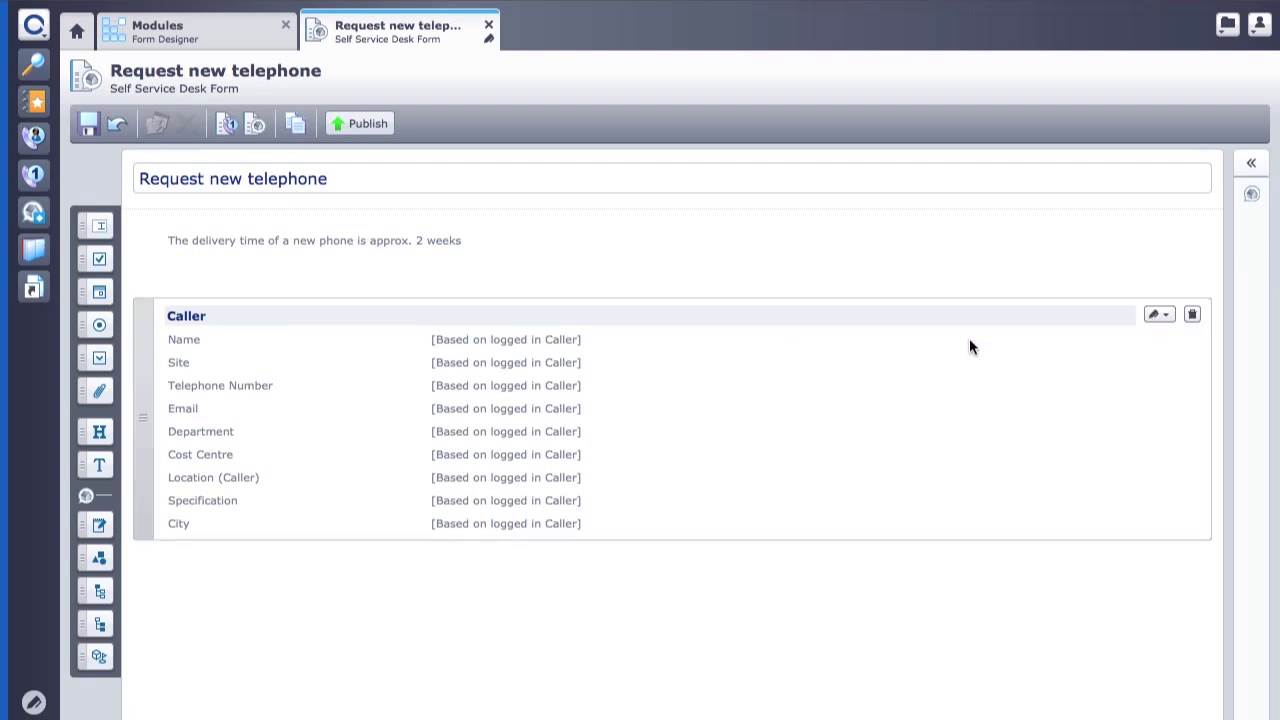
left_click(1168, 317)
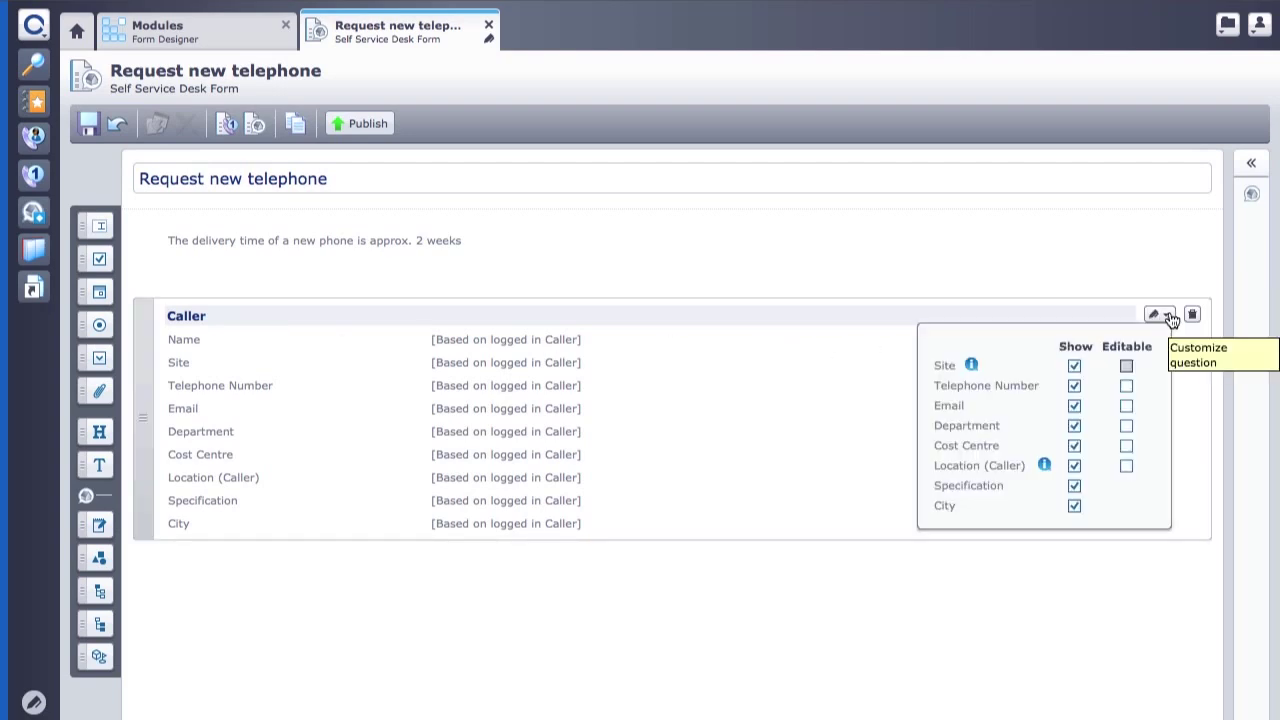
left_click(1127, 386)
left_click(1127, 405)
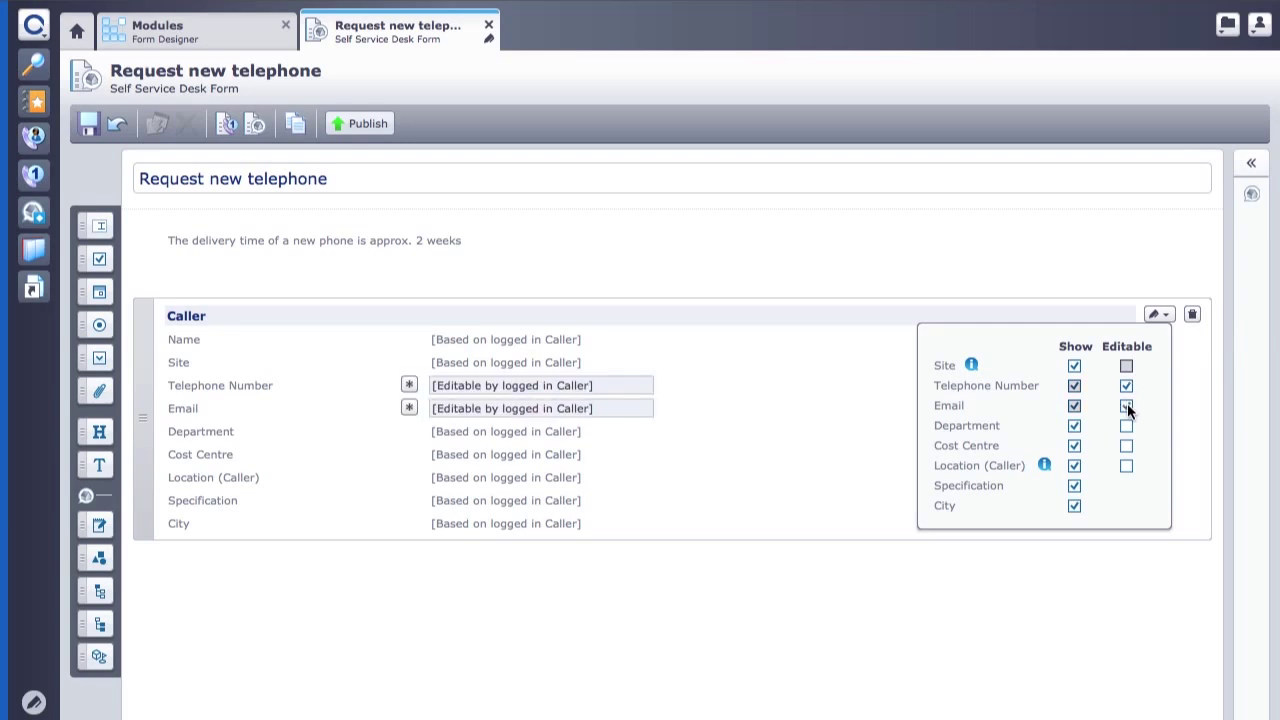
- Hide the Department, Cost Centre, Location, Specification and City caller fields
left_click(1075, 425)
left_click(1074, 445)
left_click(1074, 465)
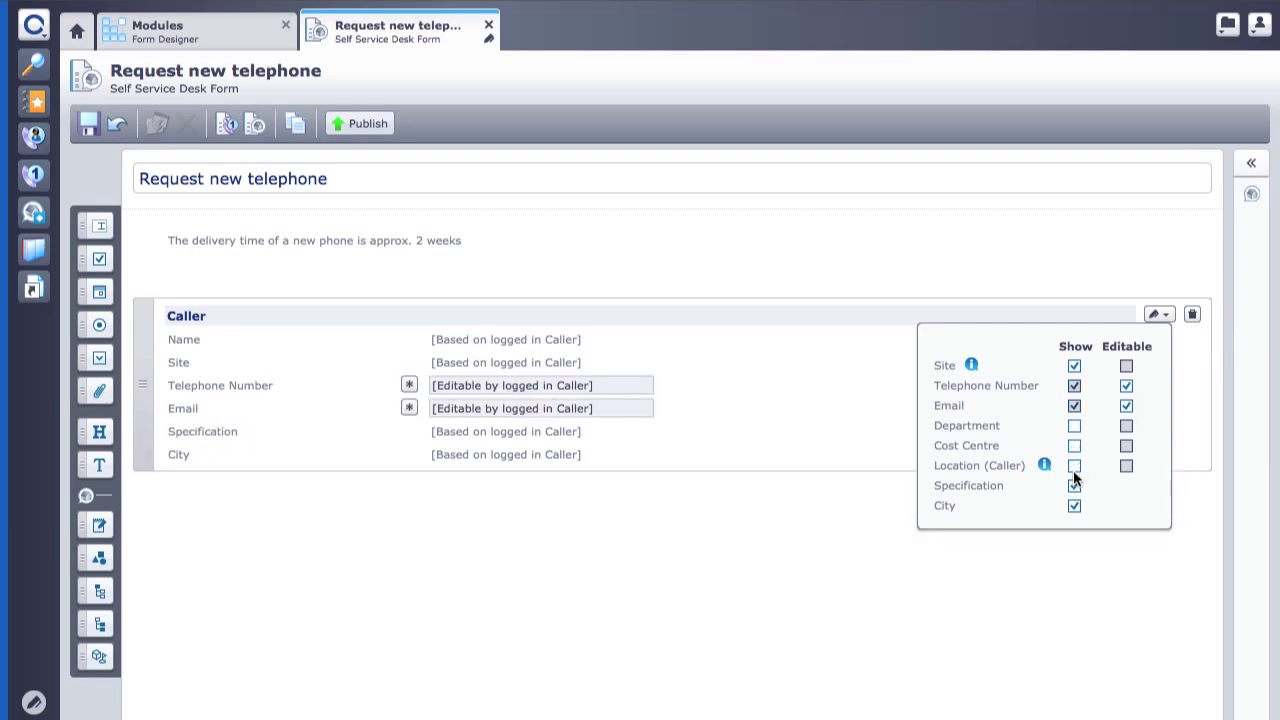
left_click(1074, 485)
left_click(1072, 505)
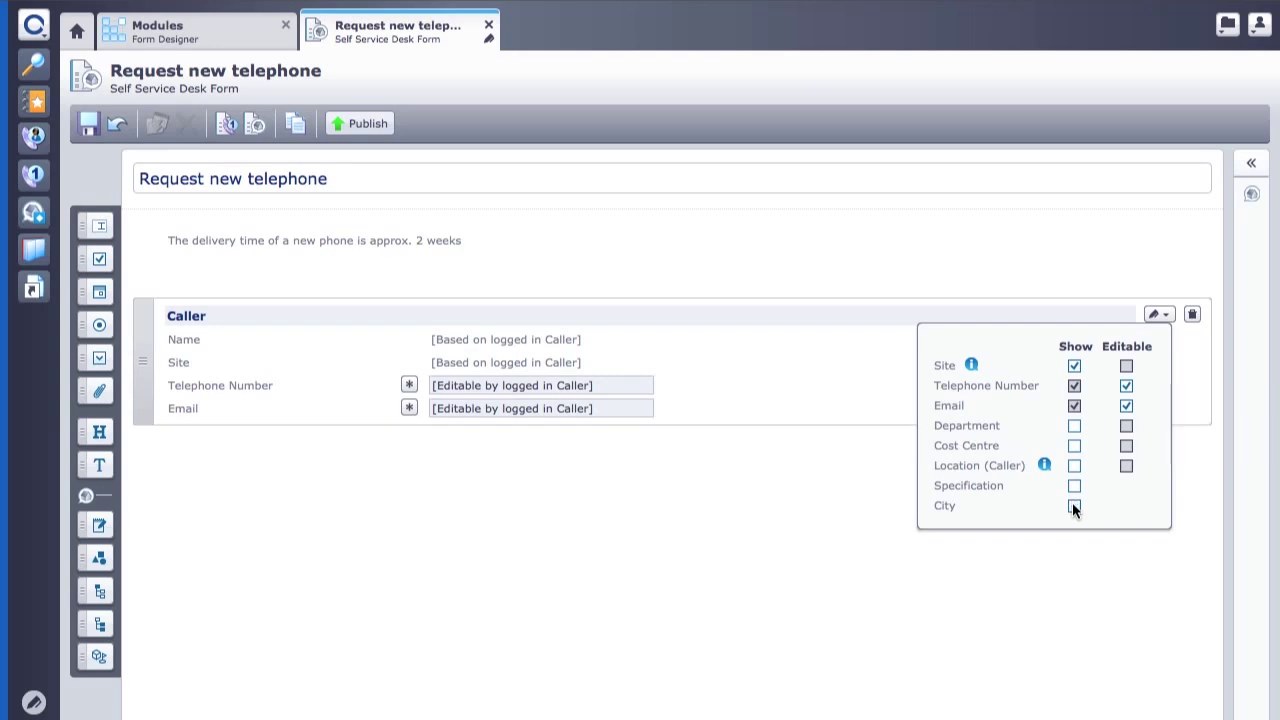
left_click(679, 500)
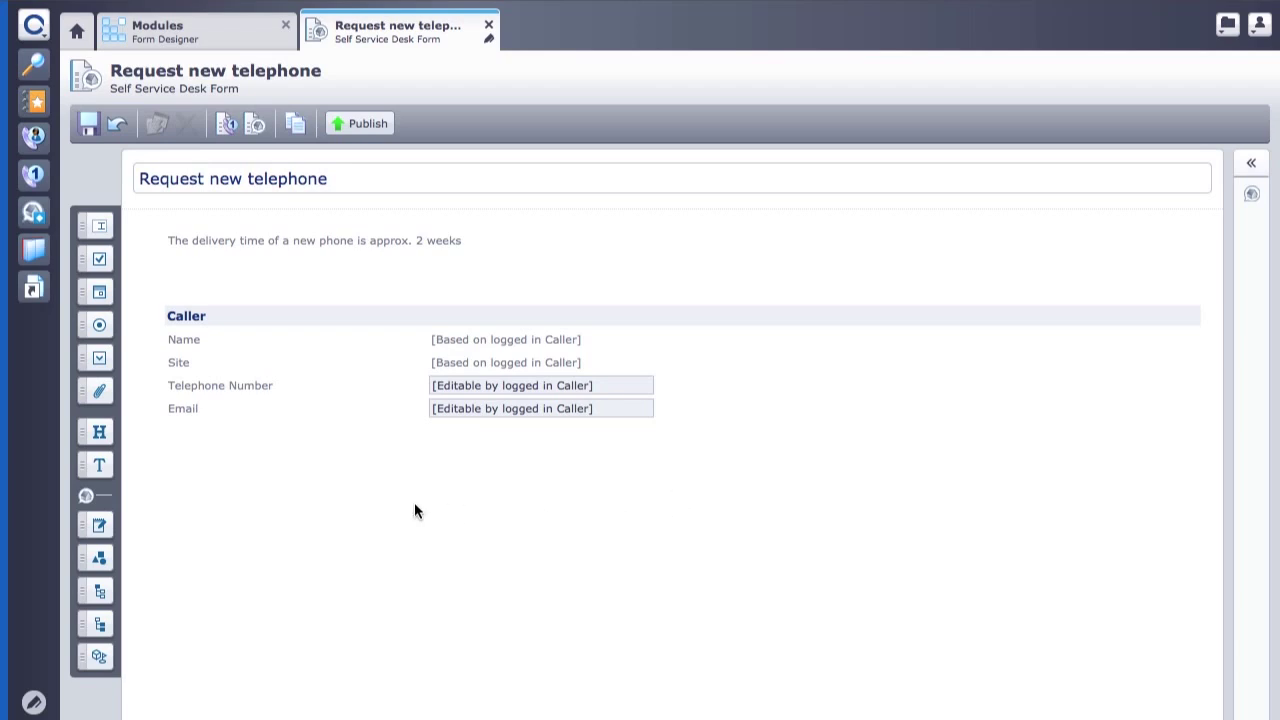
- Add a mandatory open question labelled 'Reason for request' below the Email row
left_click_drag(94, 220, 275, 509)
left_click(251, 473)
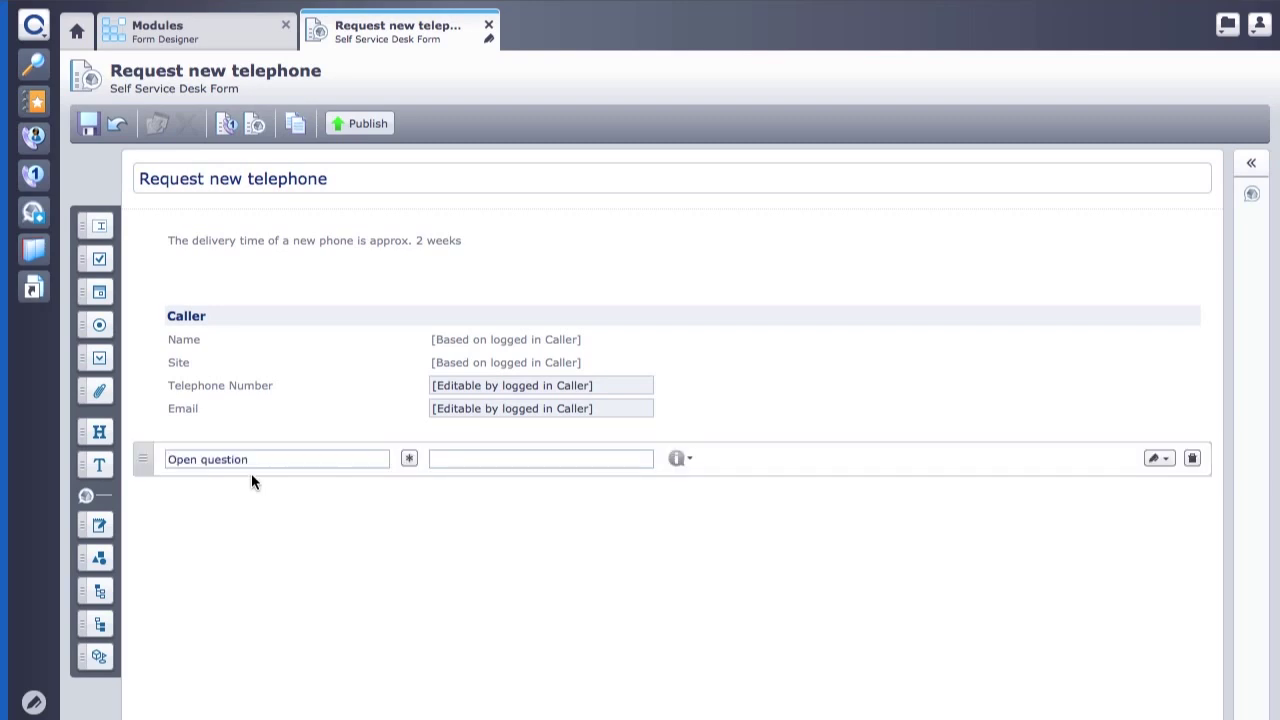
left_click_drag(263, 461, 113, 457)
type("Reason for request")
left_click(408, 461)
left_click(281, 504)
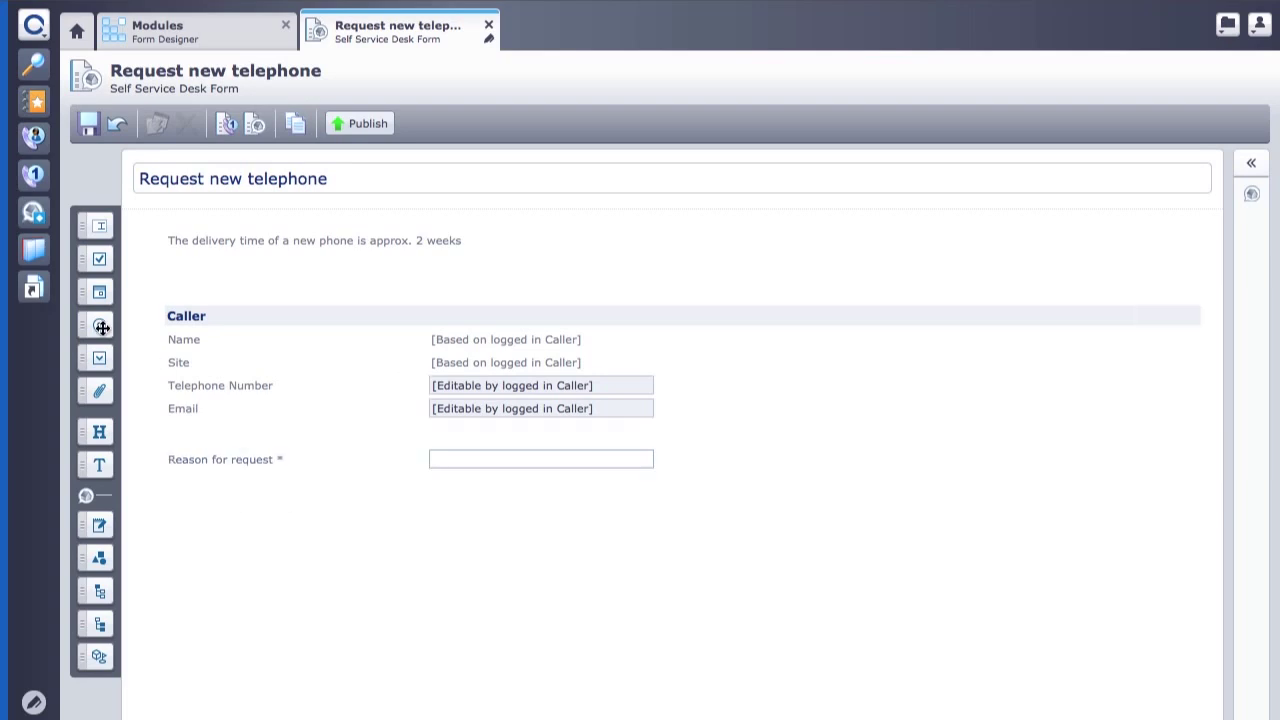
- Add a 'Prefered type' radio list with options Mobile - Basic, Mobile - Exclusive and Smartphone
left_click_drag(102, 327, 154, 510)
left_click(214, 510)
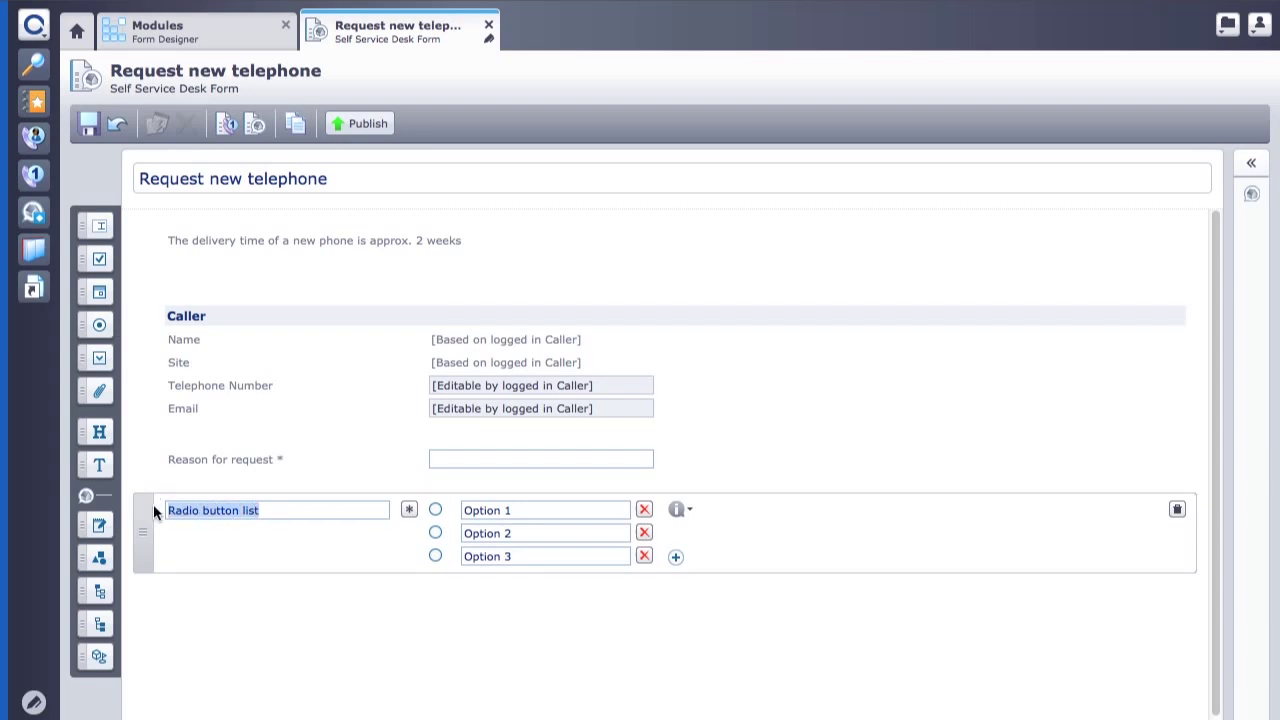
type("Prefered t")
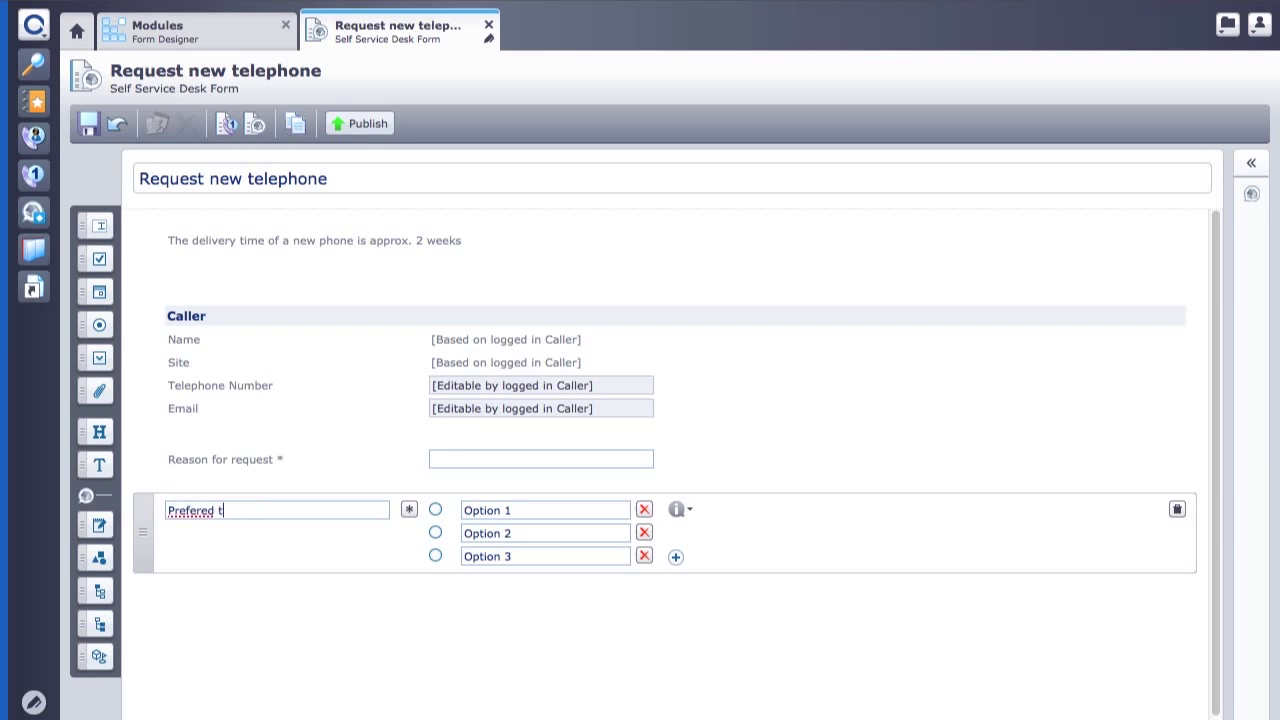
type("ype")
key("Tab")
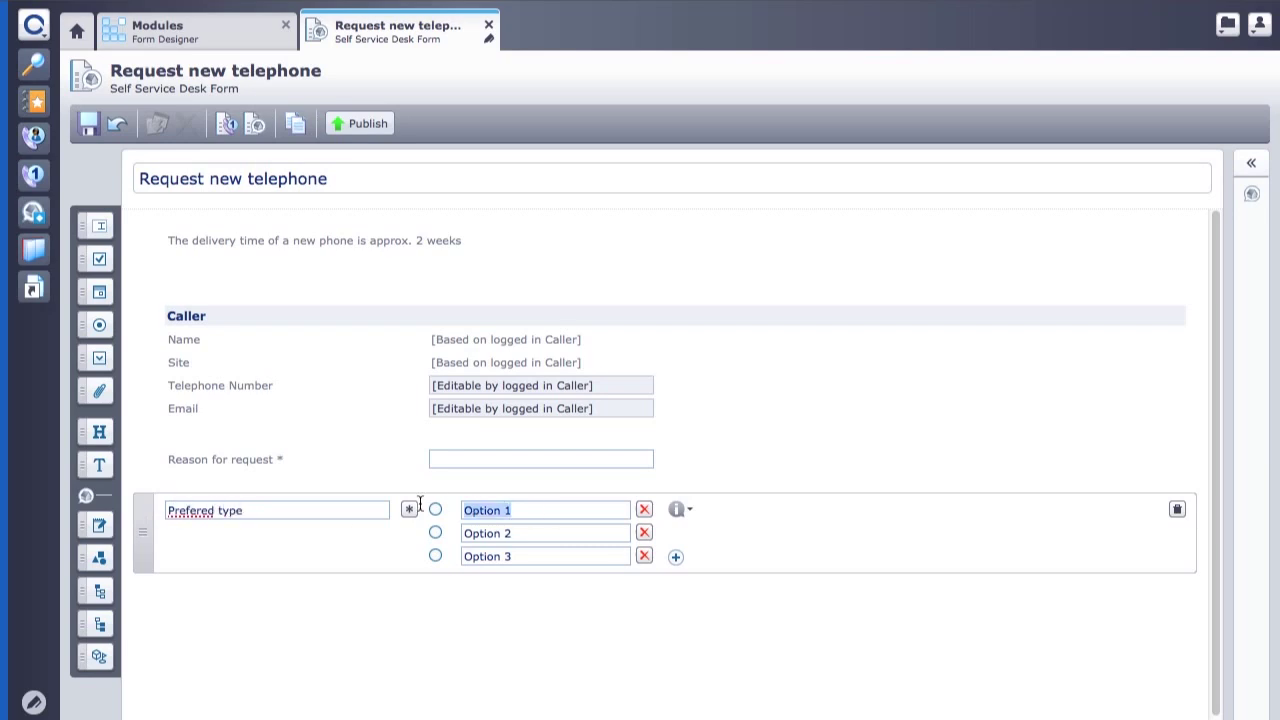
type("Mobile - Bas")
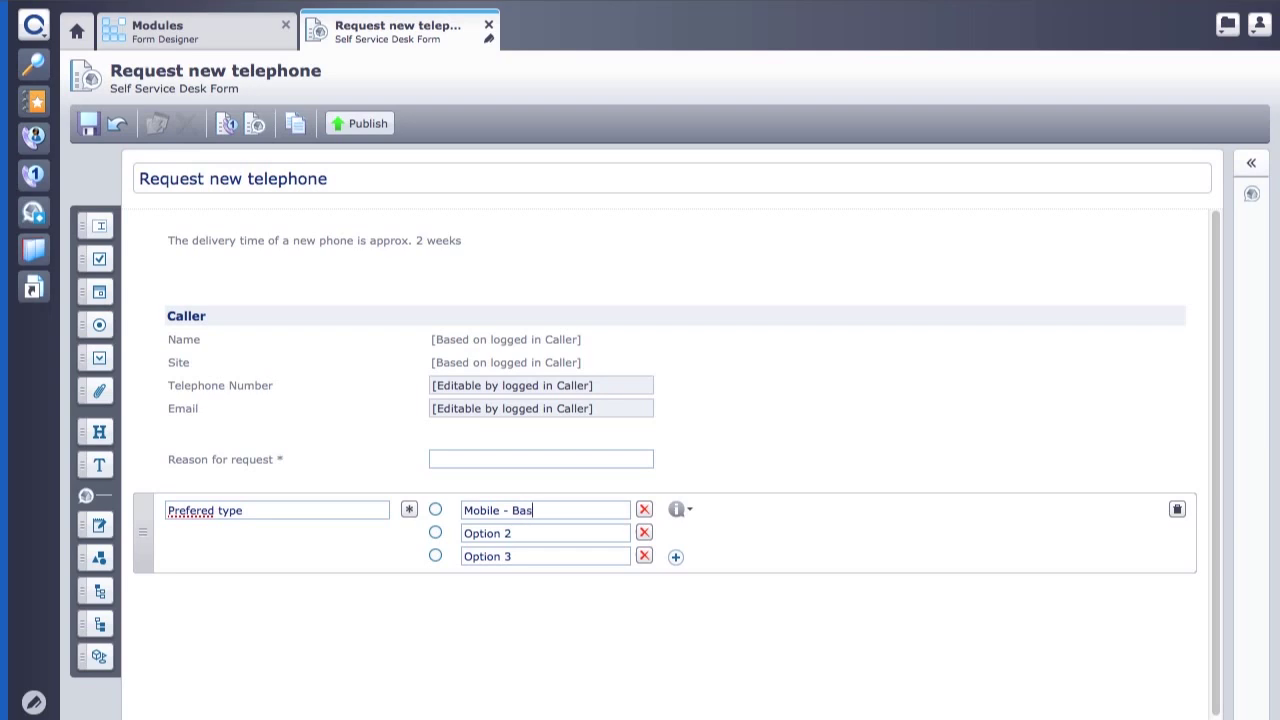
type("ic")
key("Tab")
type("Mobile - Exclusive")
key("Tab")
type("Smartph")
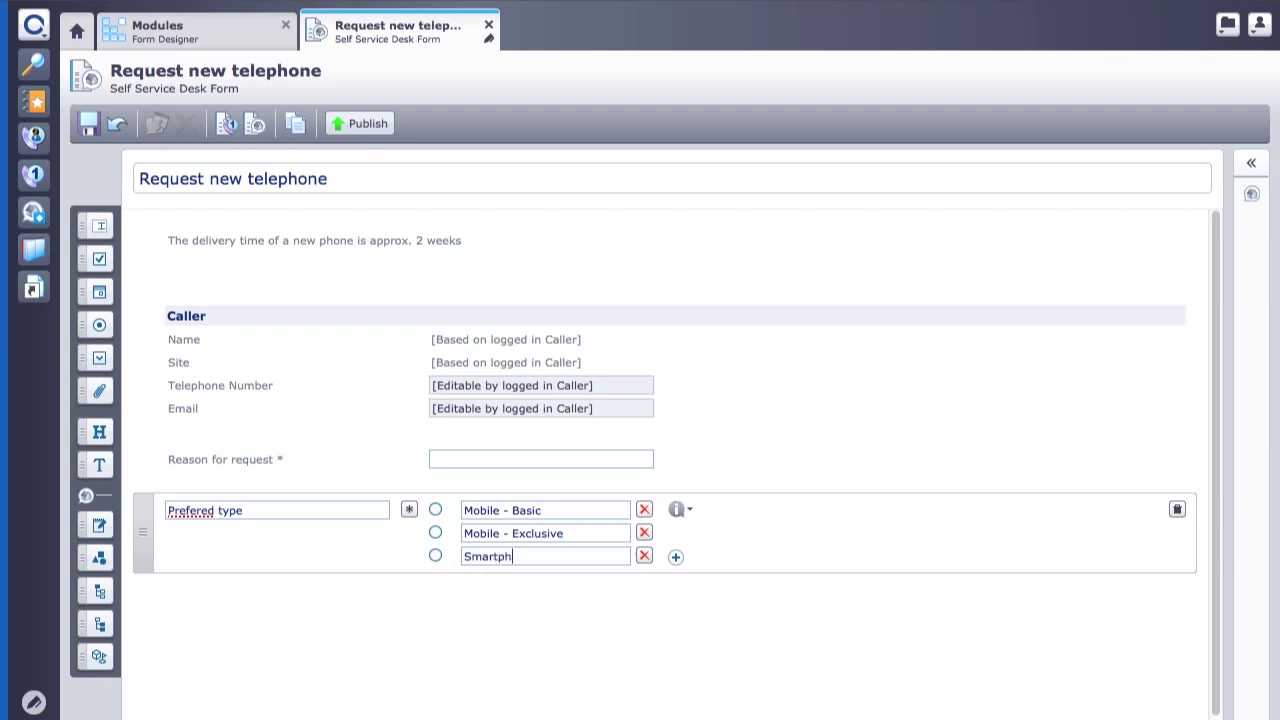
type("one")
left_click(721, 579)
- Give Prefered type the note 'The Smartphone does not include an internet plan' and place a Header below
mouse_move(706, 543)
left_click(689, 514)
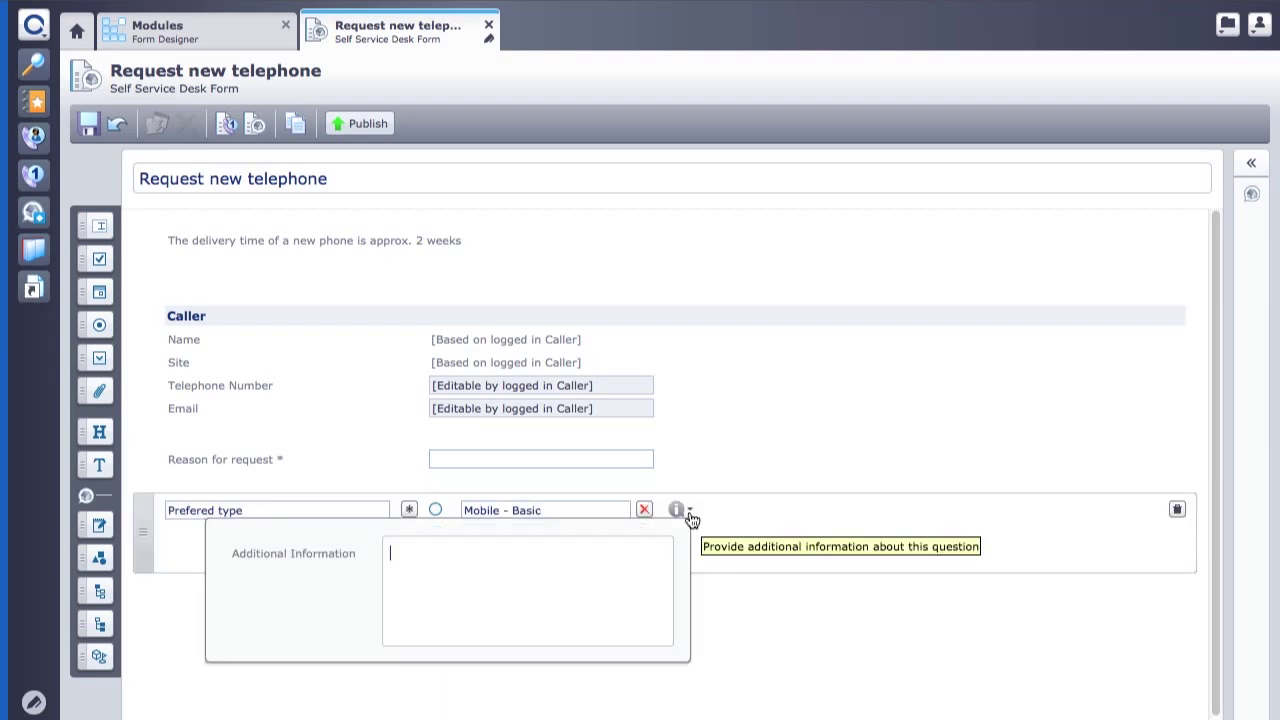
left_click(642, 563)
type("The Smartph")
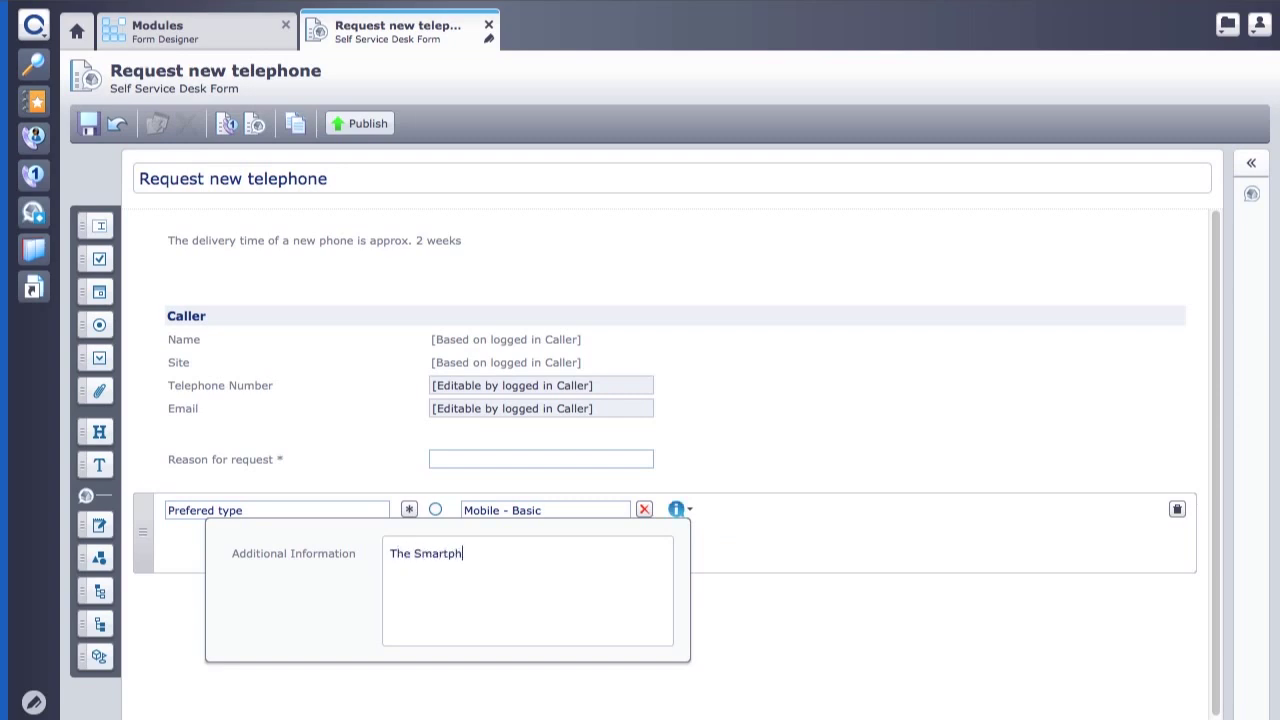
type("one does not include an internet plan")
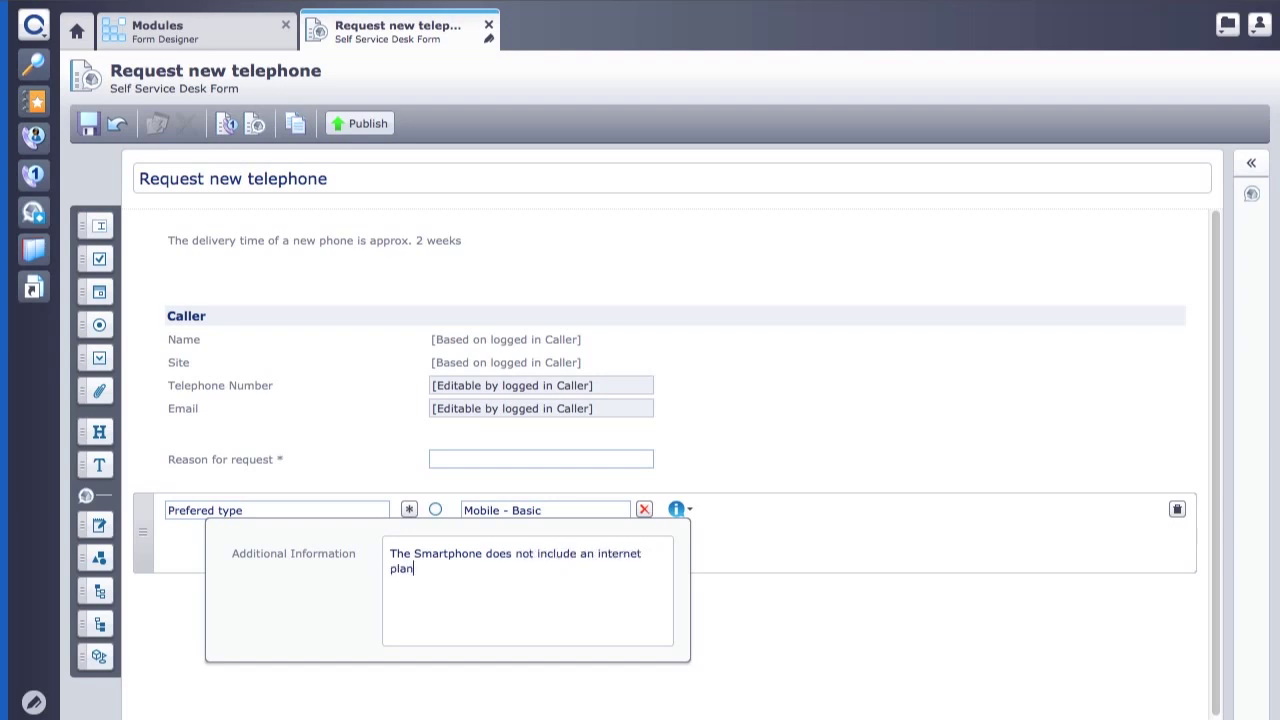
left_click(742, 618)
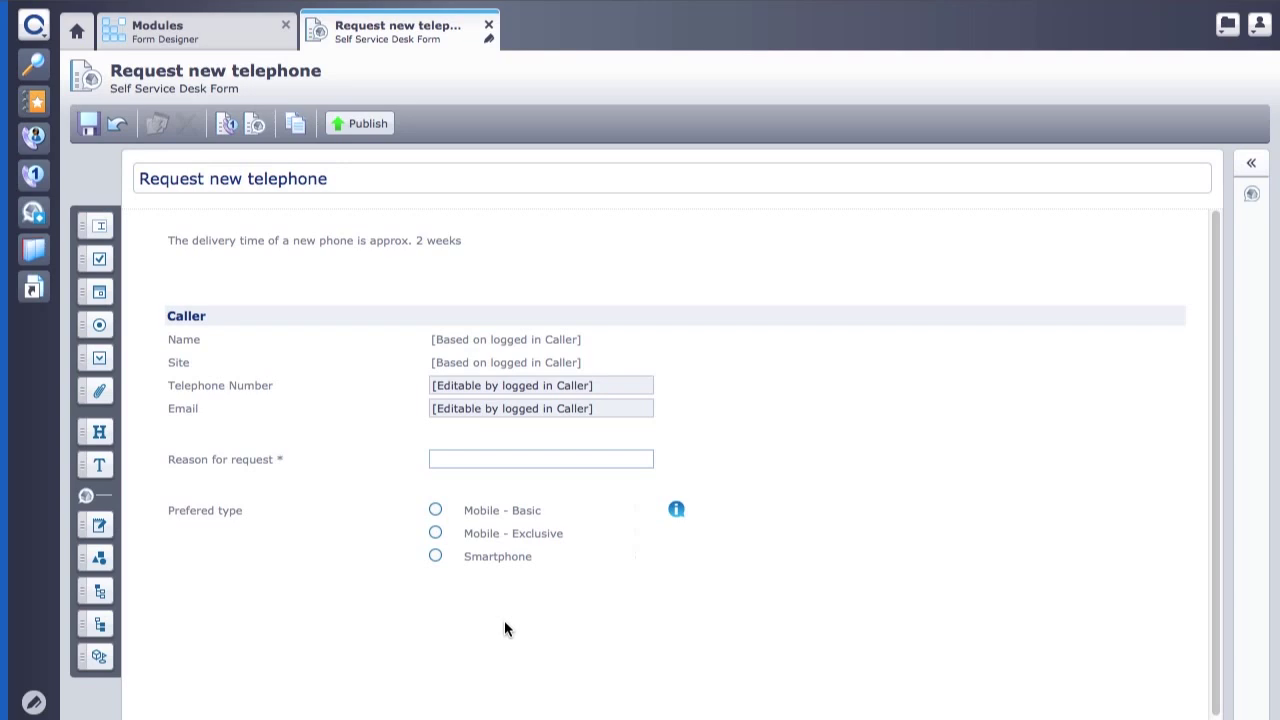
left_click_drag(105, 433, 414, 633)
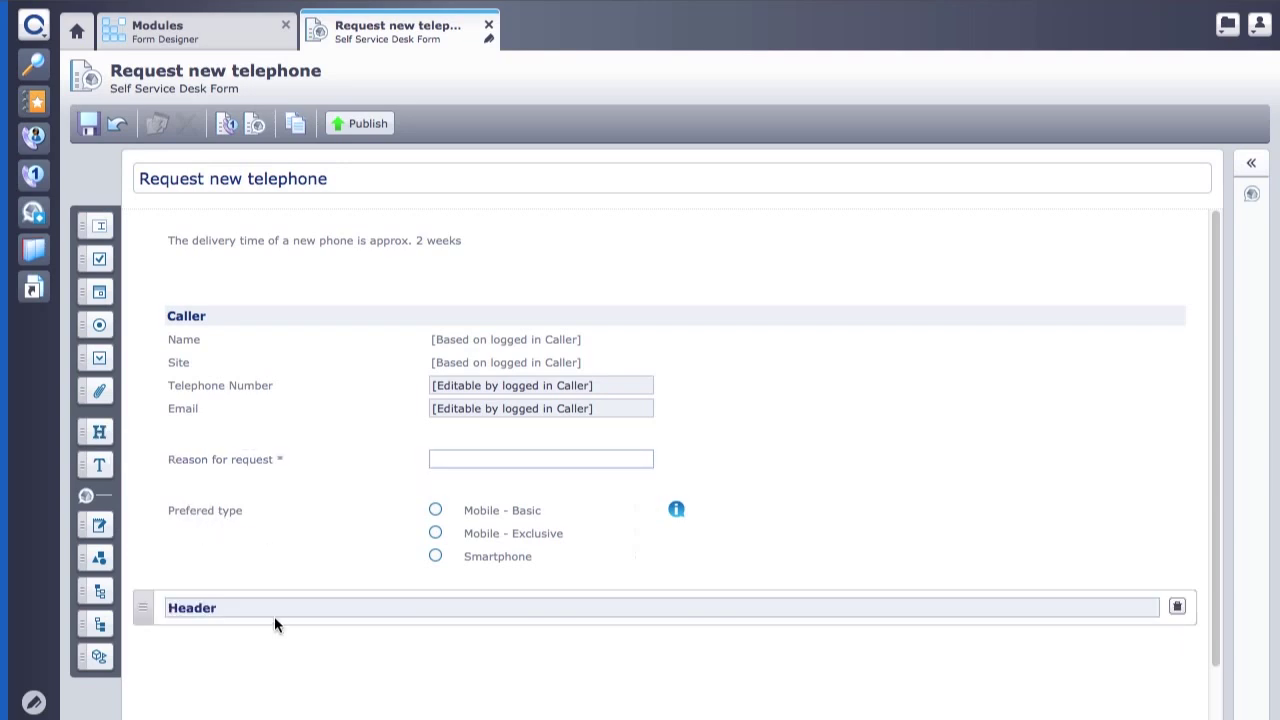
- Name the new section header 'Additional options'
double_click(249, 607)
type("Additional options")
left_click(218, 670)
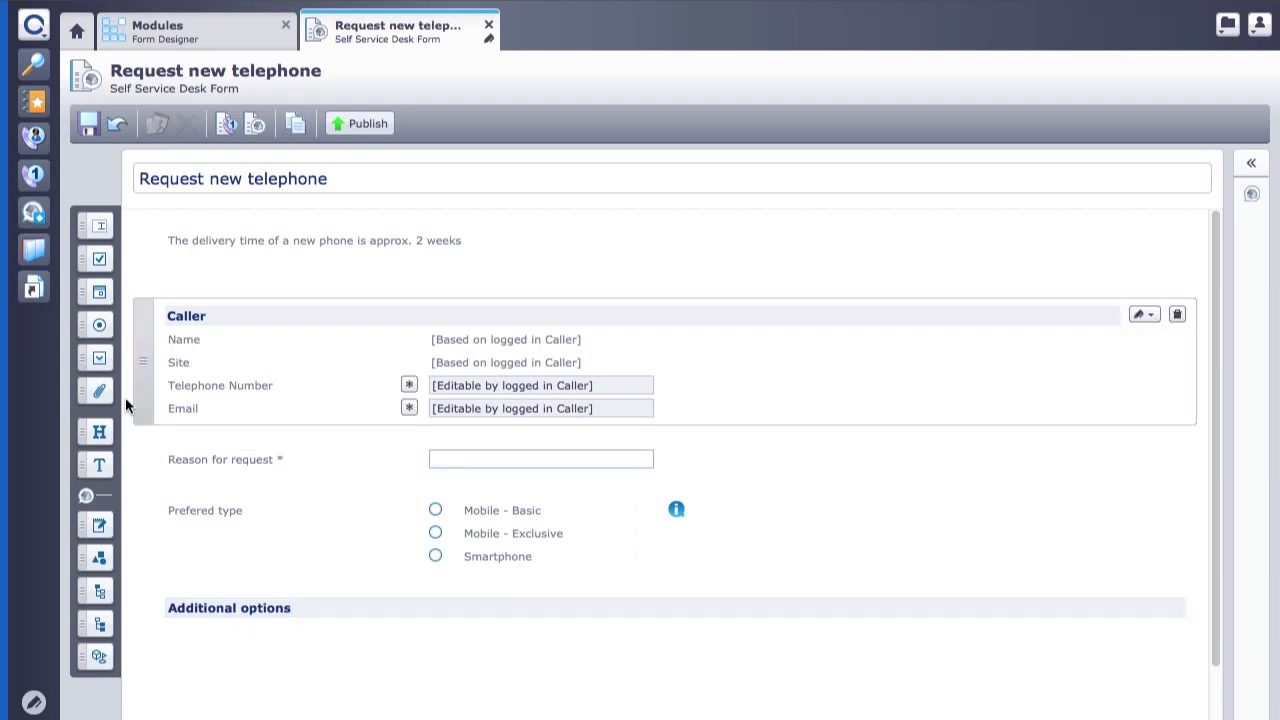
- Add checkboxes labelled Car kit, Headset and Navigation software under Additional options
left_click_drag(97, 254, 229, 686)
left_click_drag(530, 664, 403, 660)
type("Car kit")
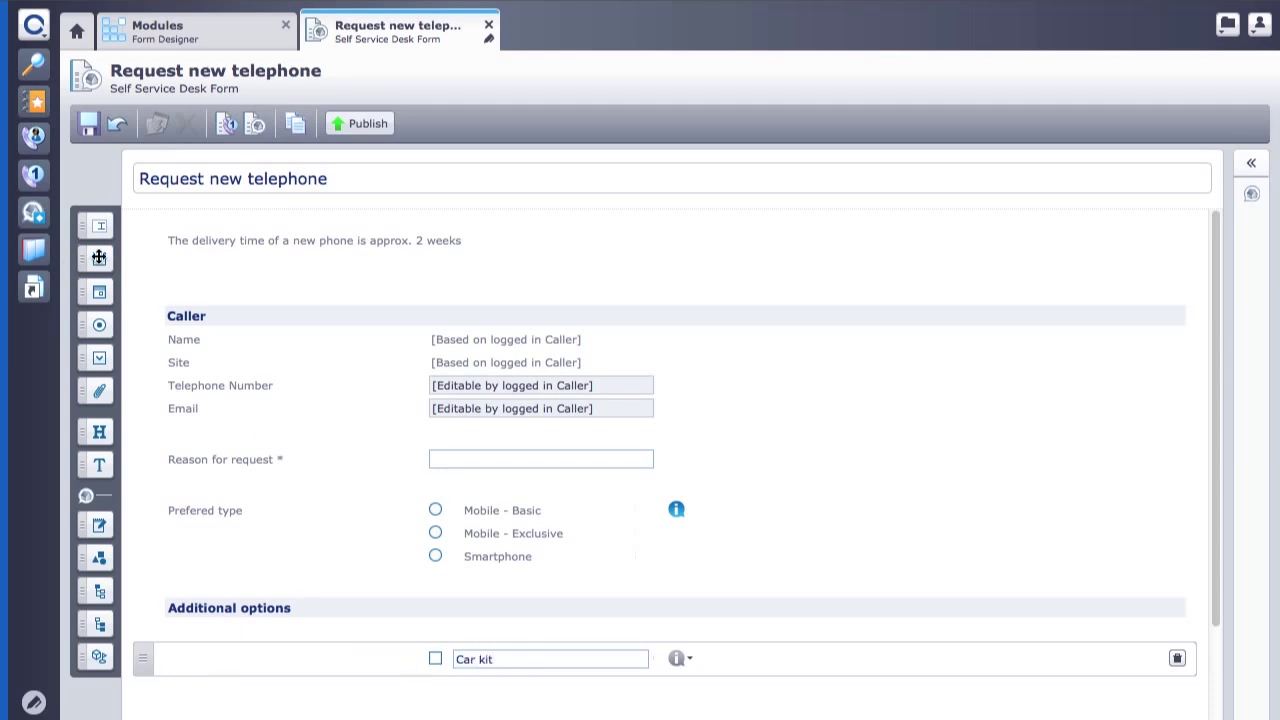
left_click_drag(99, 257, 443, 705)
scroll(1222, 520, "down", 3)
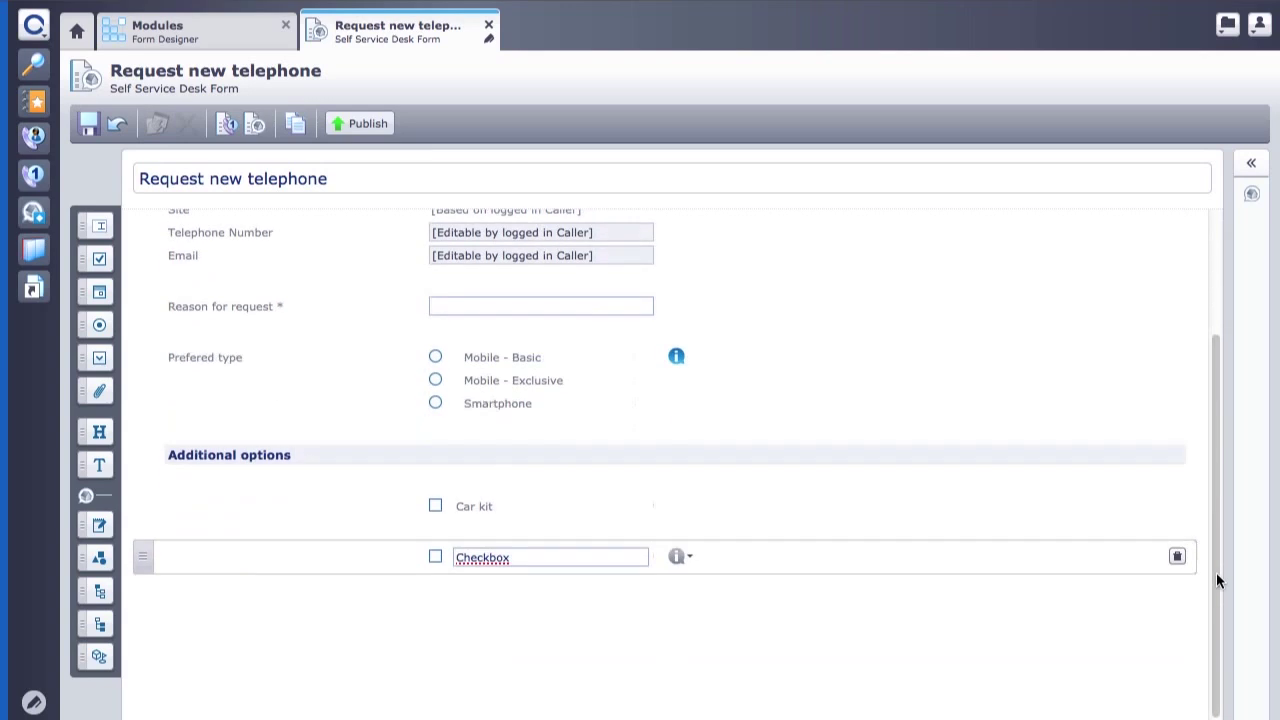
left_click_drag(551, 543, 329, 540)
type("Headset")
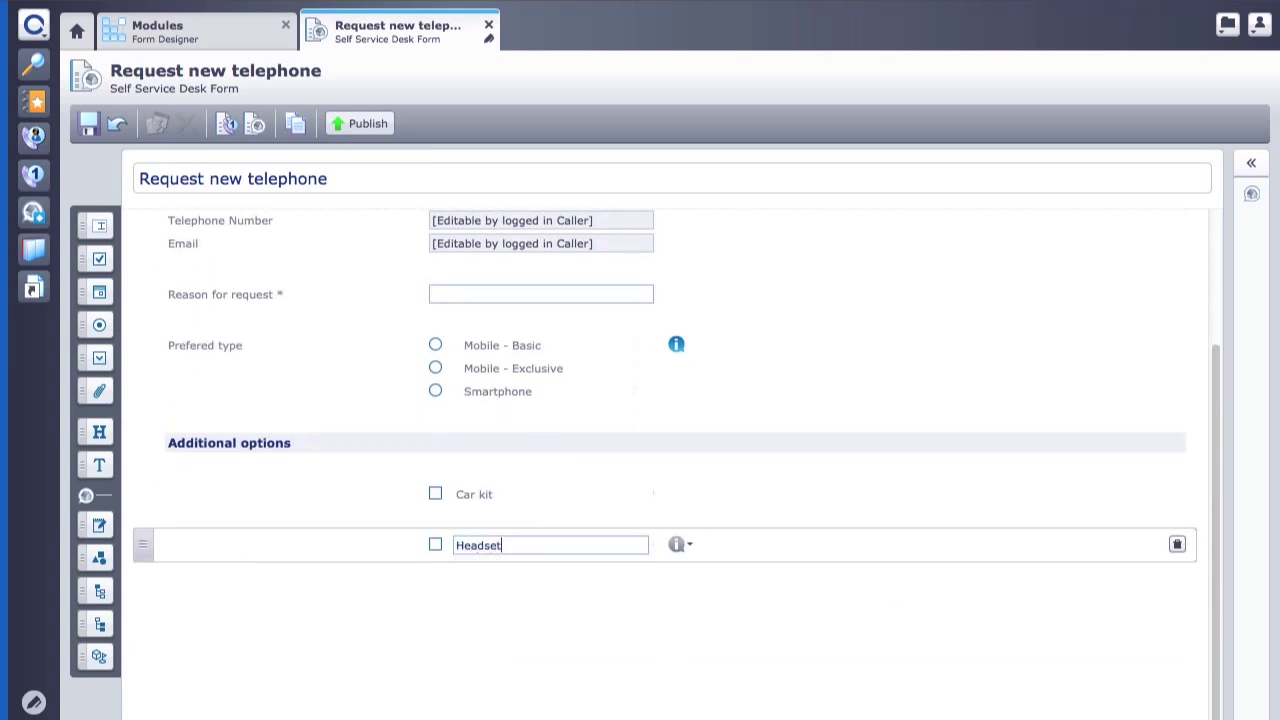
key("Return")
key("BackSpace")
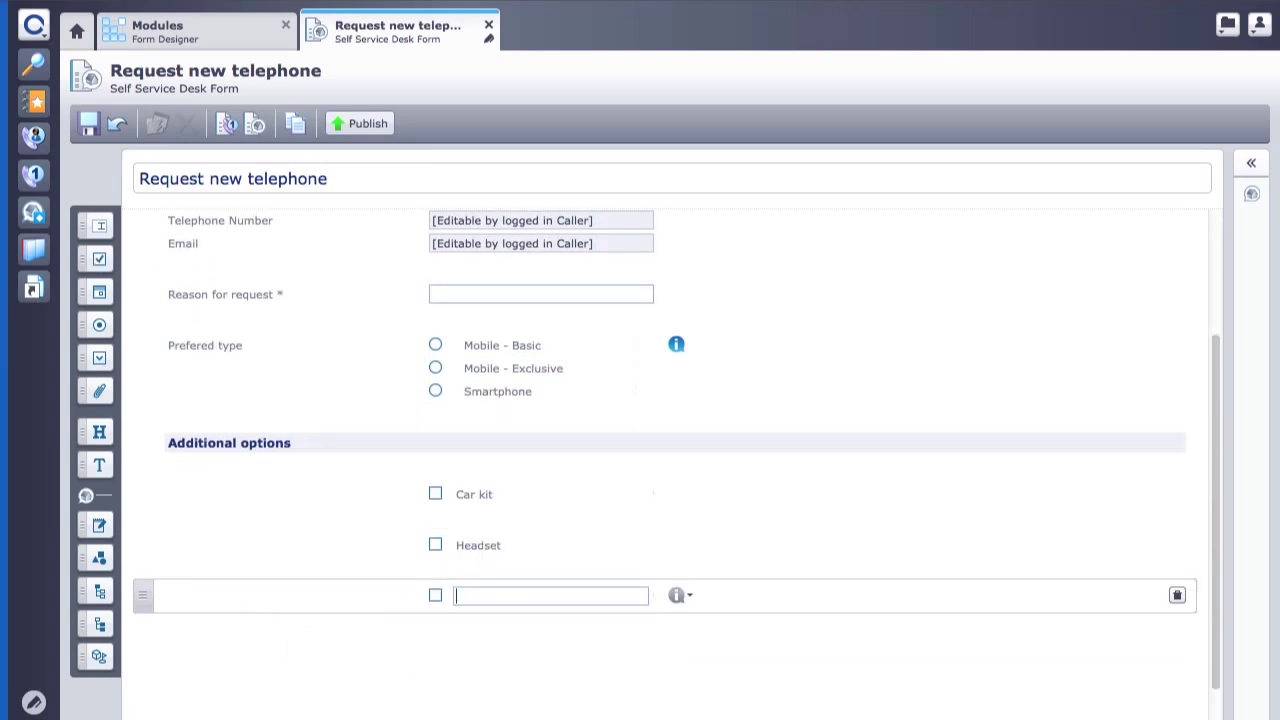
type("Navigation software")
- Save the form, publish it to the Self Service Desk, add it to the start page, and enter the login username
left_click(406, 676)
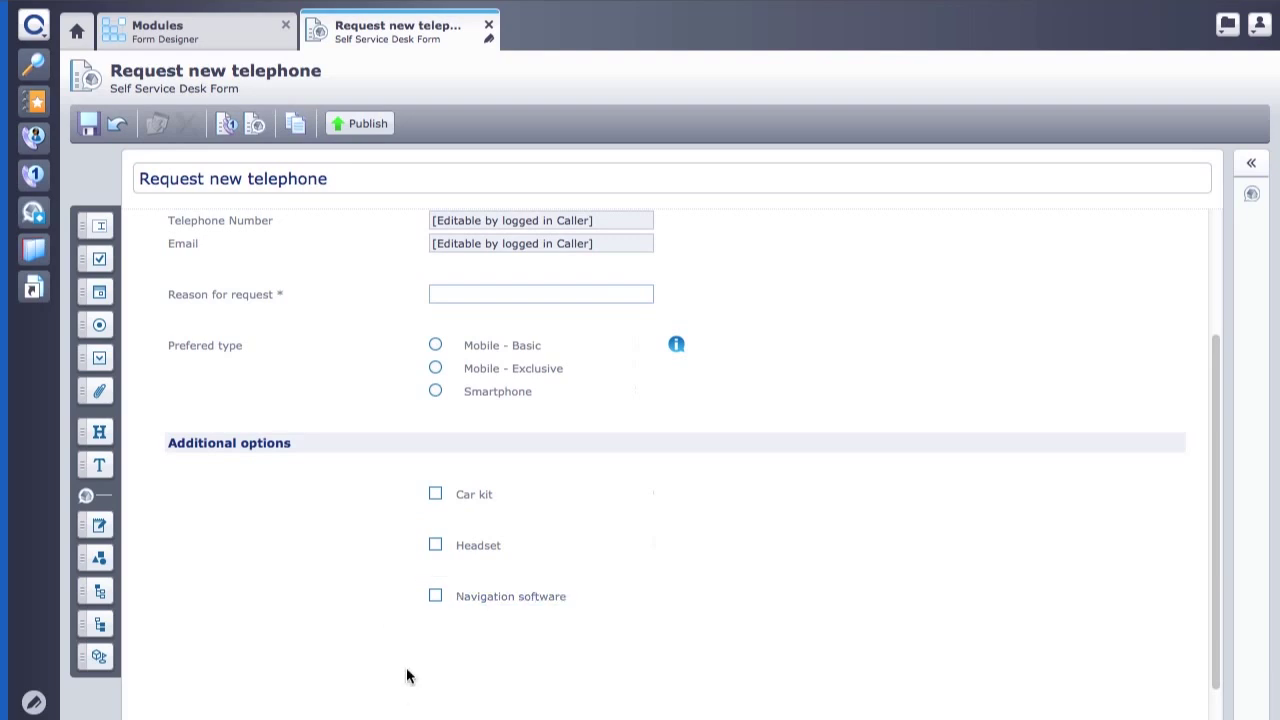
left_click(90, 126)
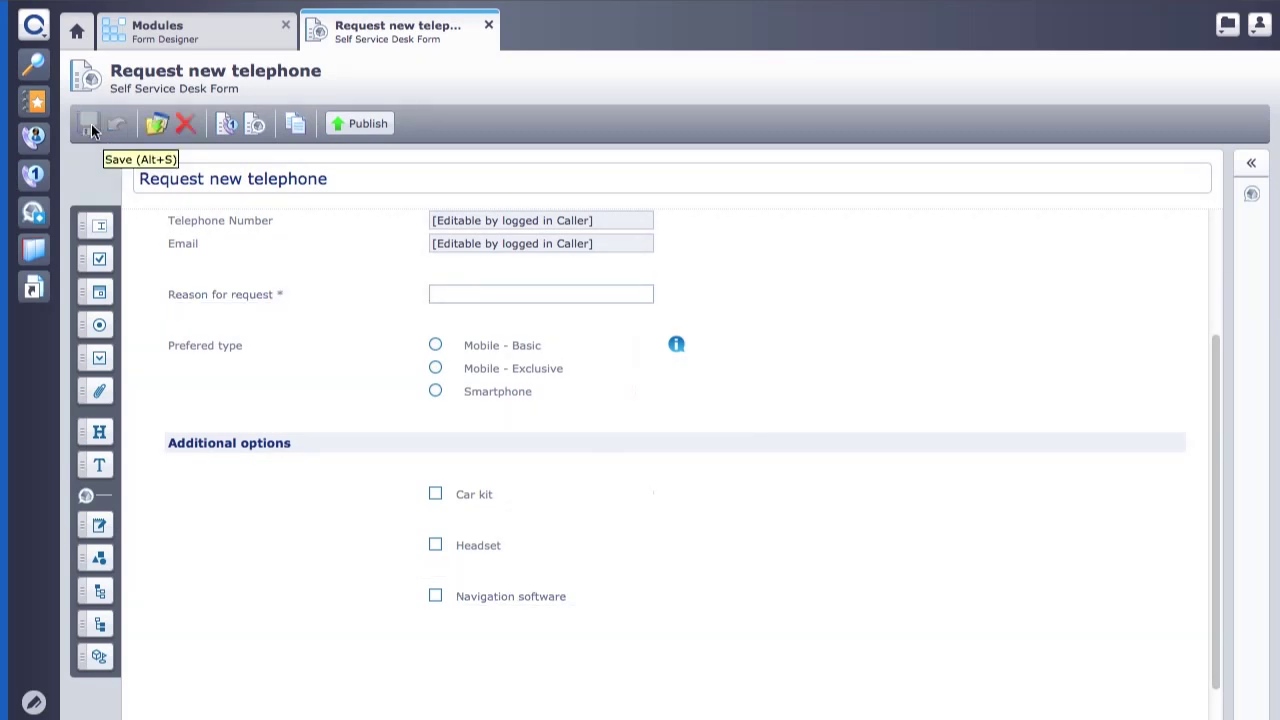
left_click(367, 124)
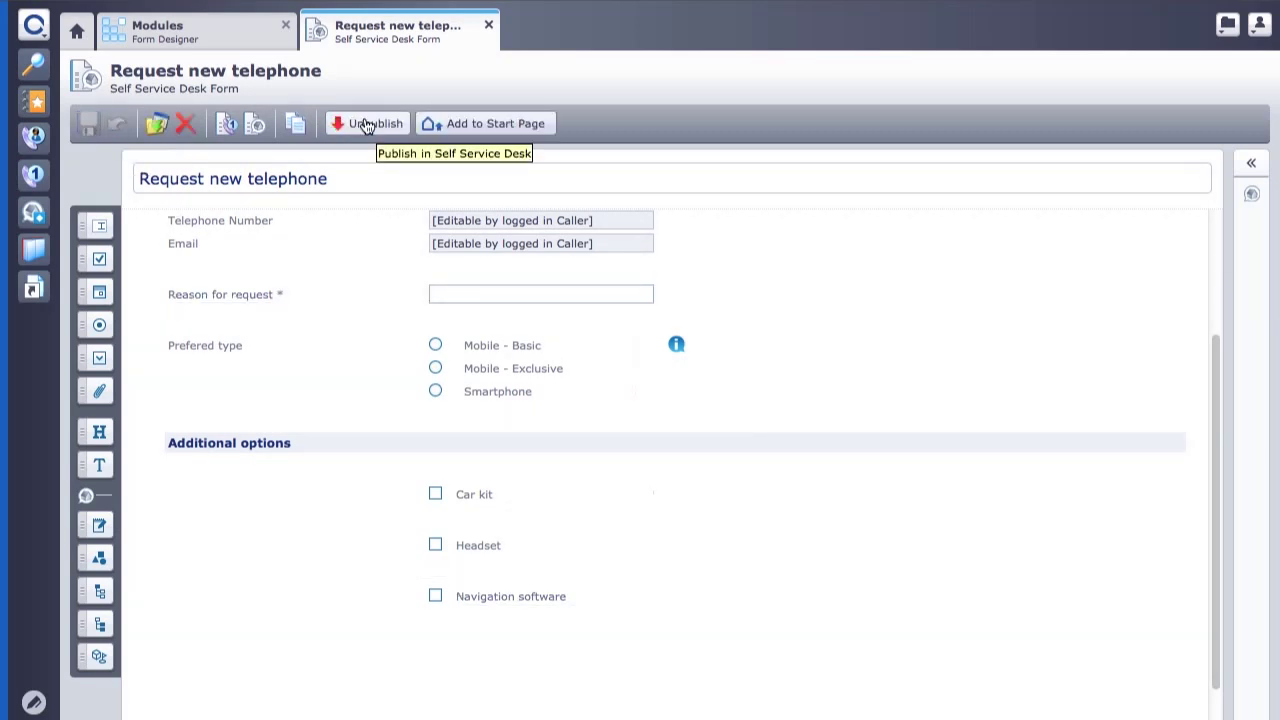
left_click(474, 129)
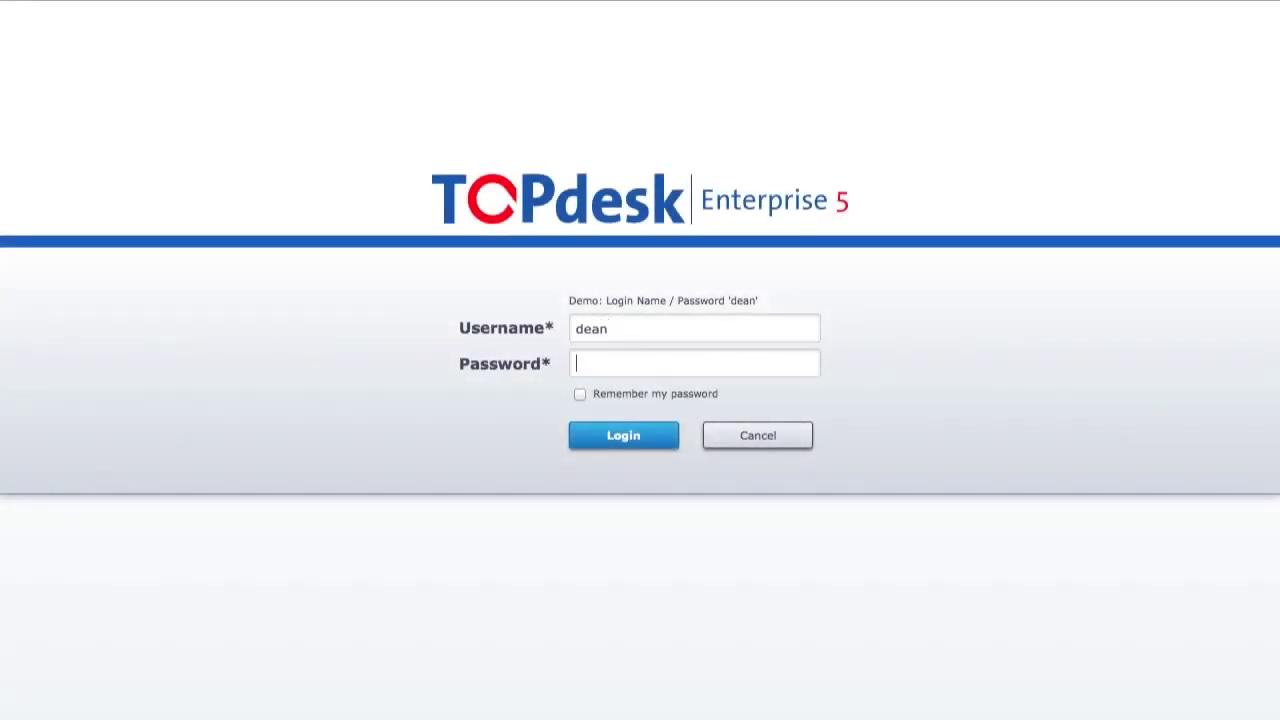
type("dean")
- Log in to the SelfServiceDesk and open the published Request new telephone form
left_click(623, 436)
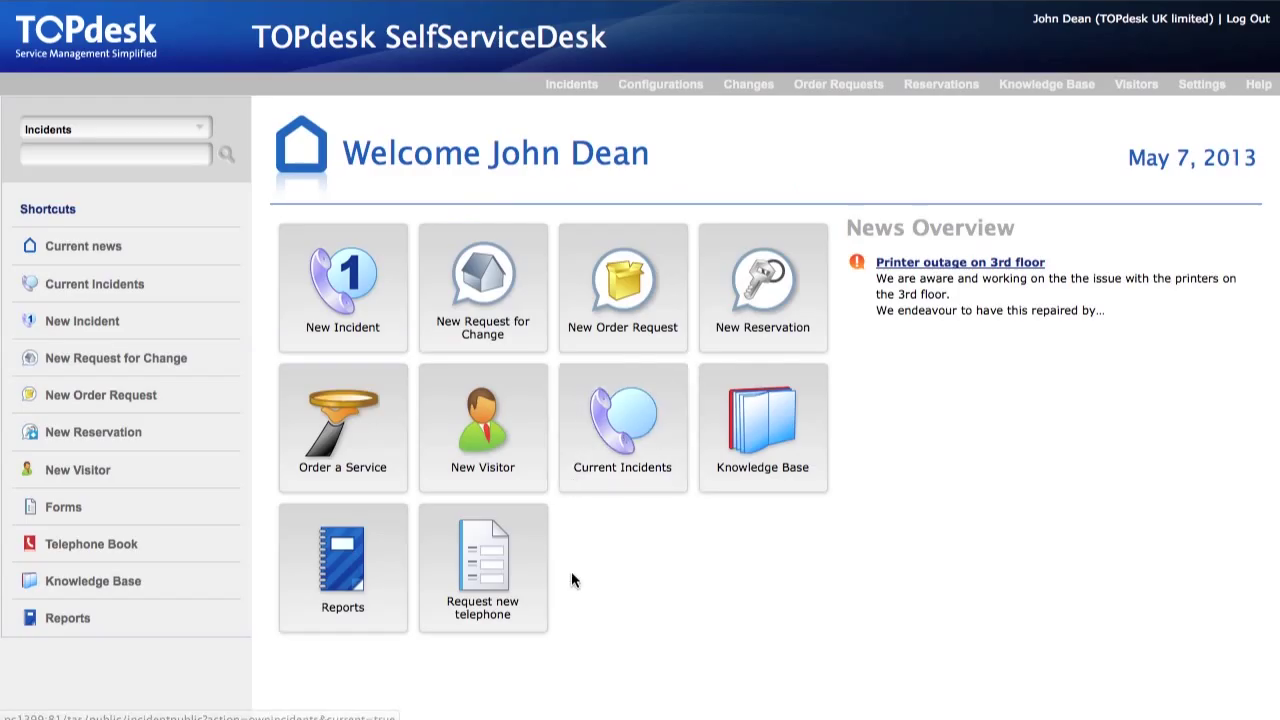
left_click(516, 581)
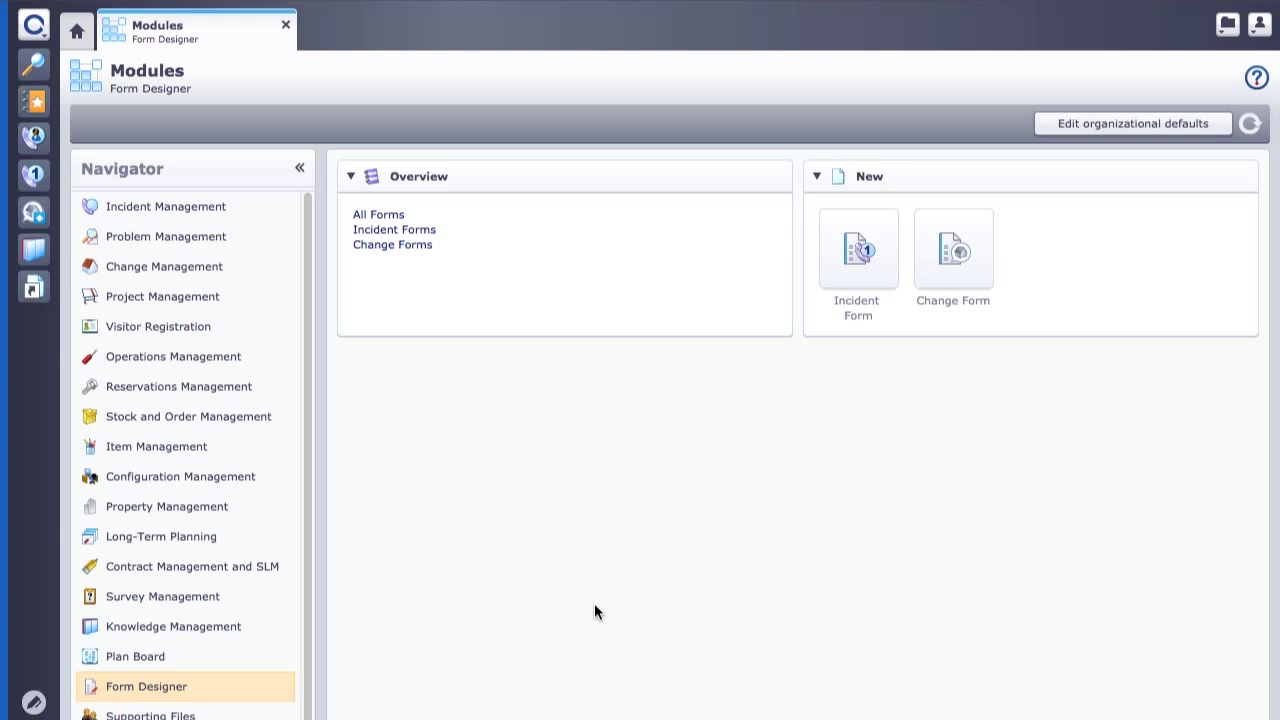
- Reopen Request new telephone from the Change Forms list with its Preliminary Request for Change panel shown
left_click(421, 244)
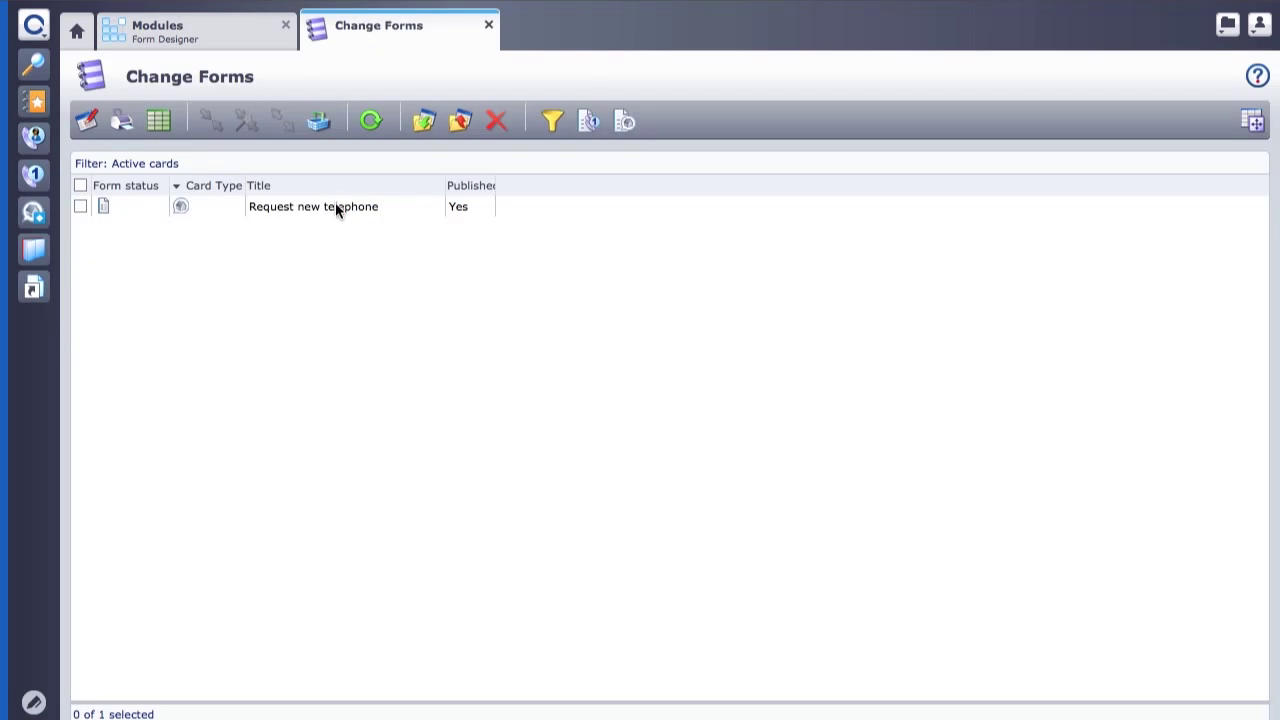
double_click(335, 204)
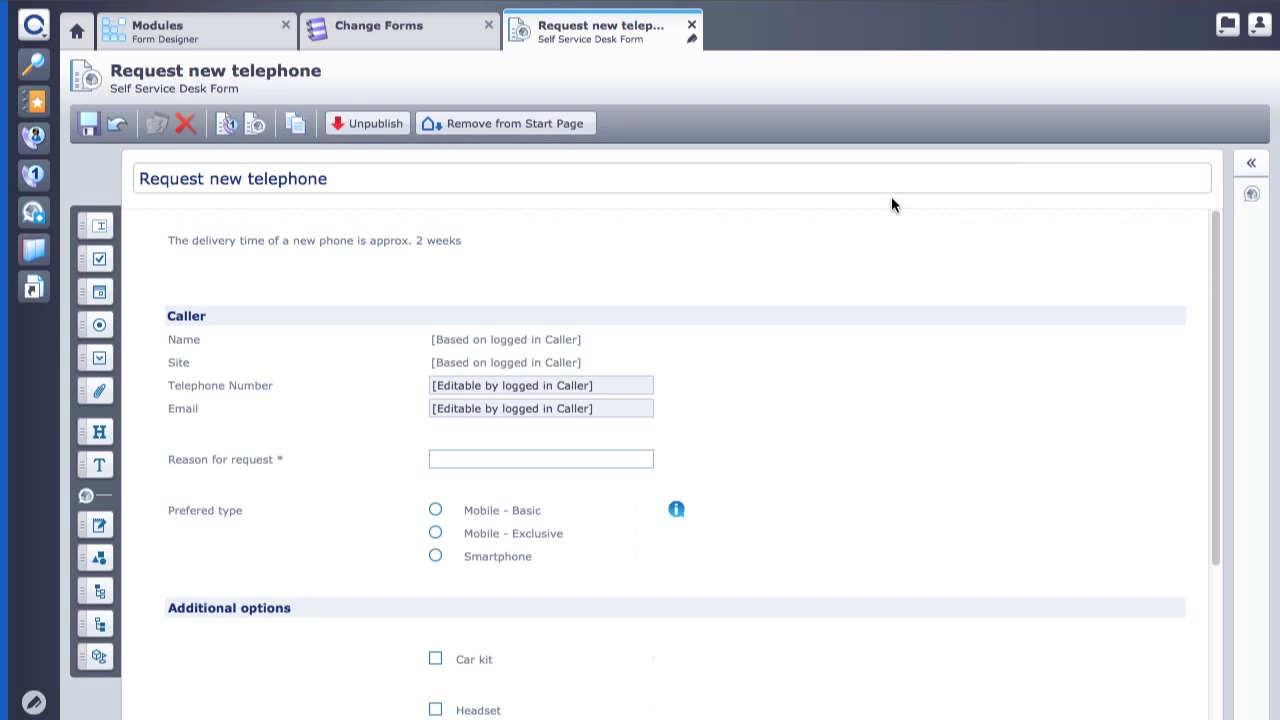
left_click(1250, 183)
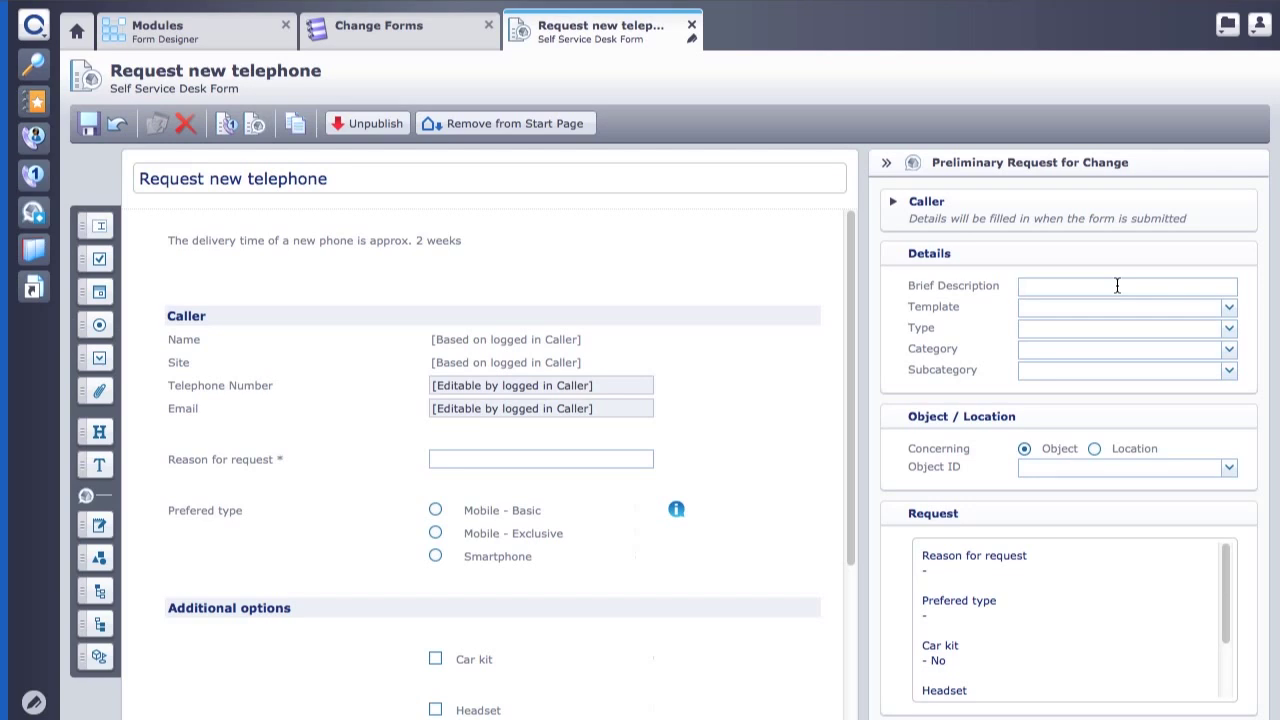
- Enter brief description 'Request new telephone' with category Hardware and subcategory Phone
left_click(1117, 286)
type("Request new telephone")
left_click(1229, 352)
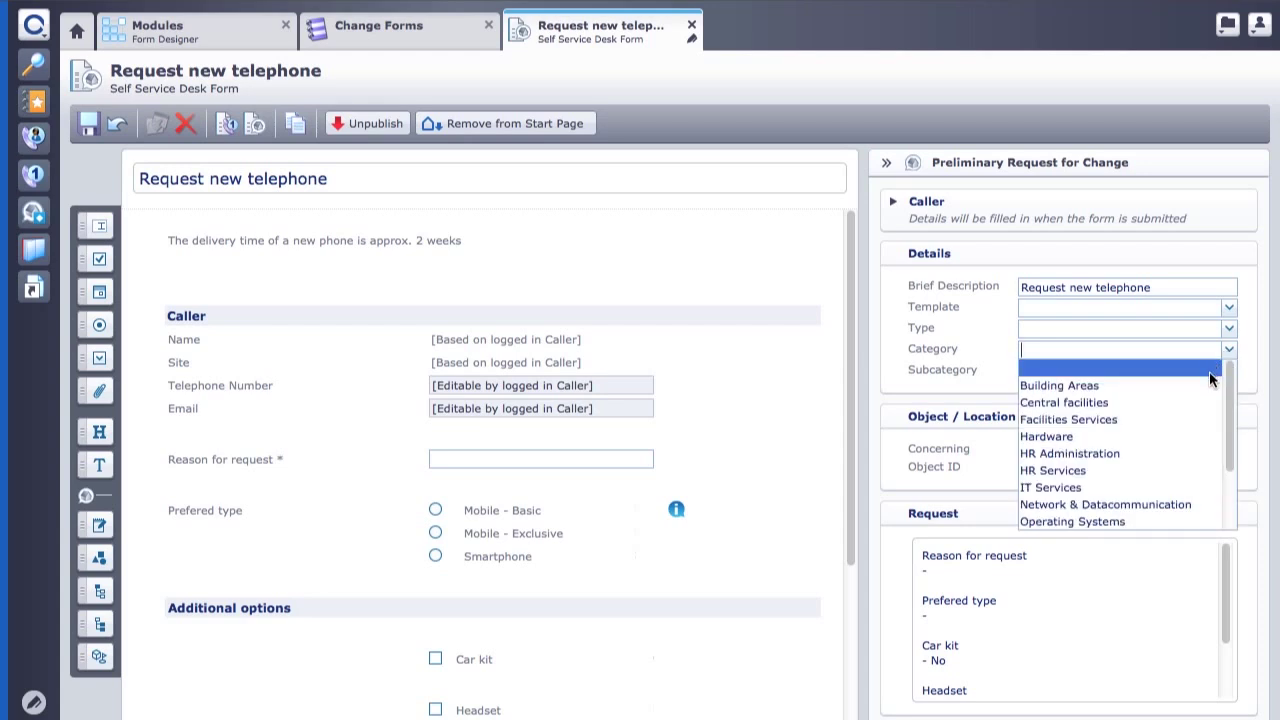
left_click_drag(1231, 385, 1231, 455)
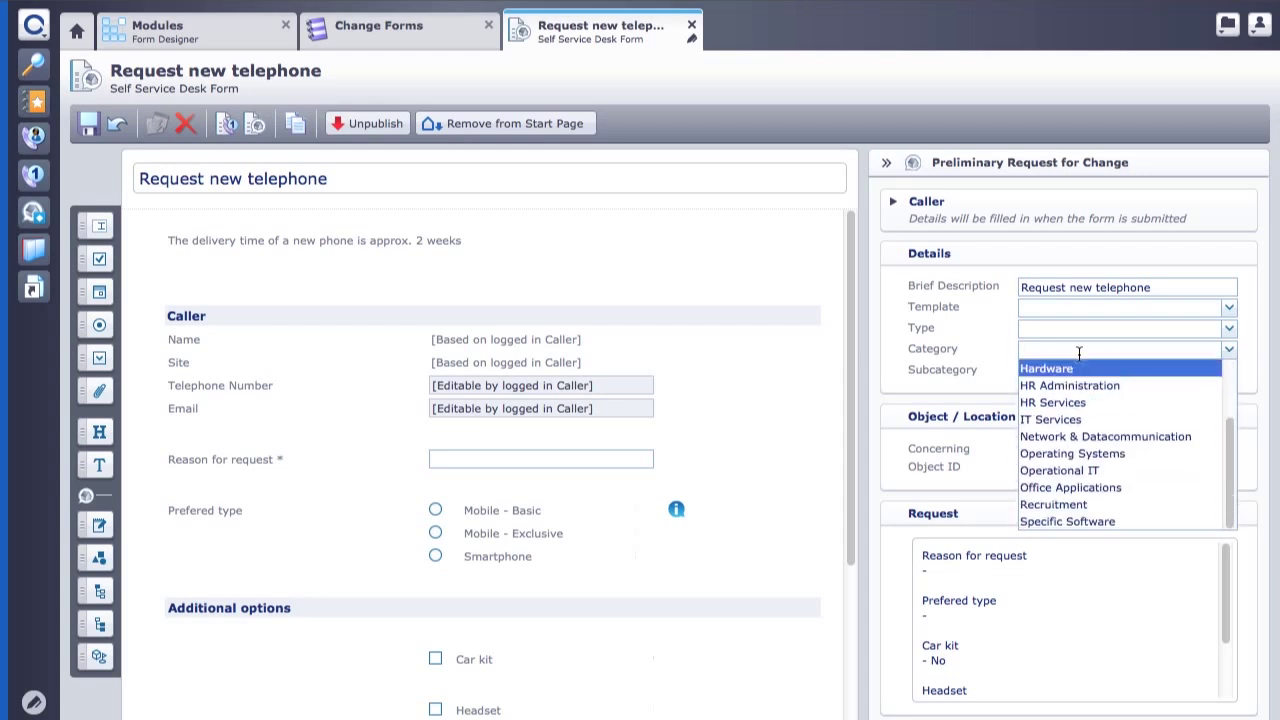
left_click(1046, 368)
left_click(1229, 371)
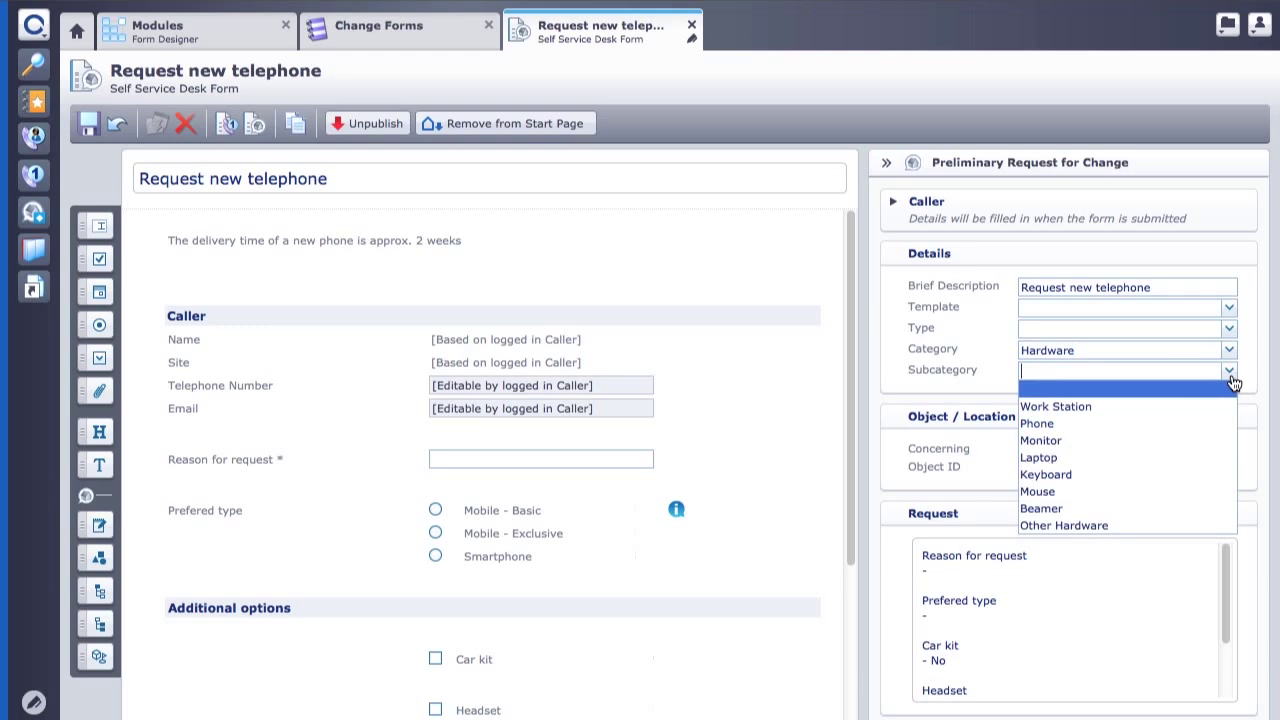
left_click(1069, 417)
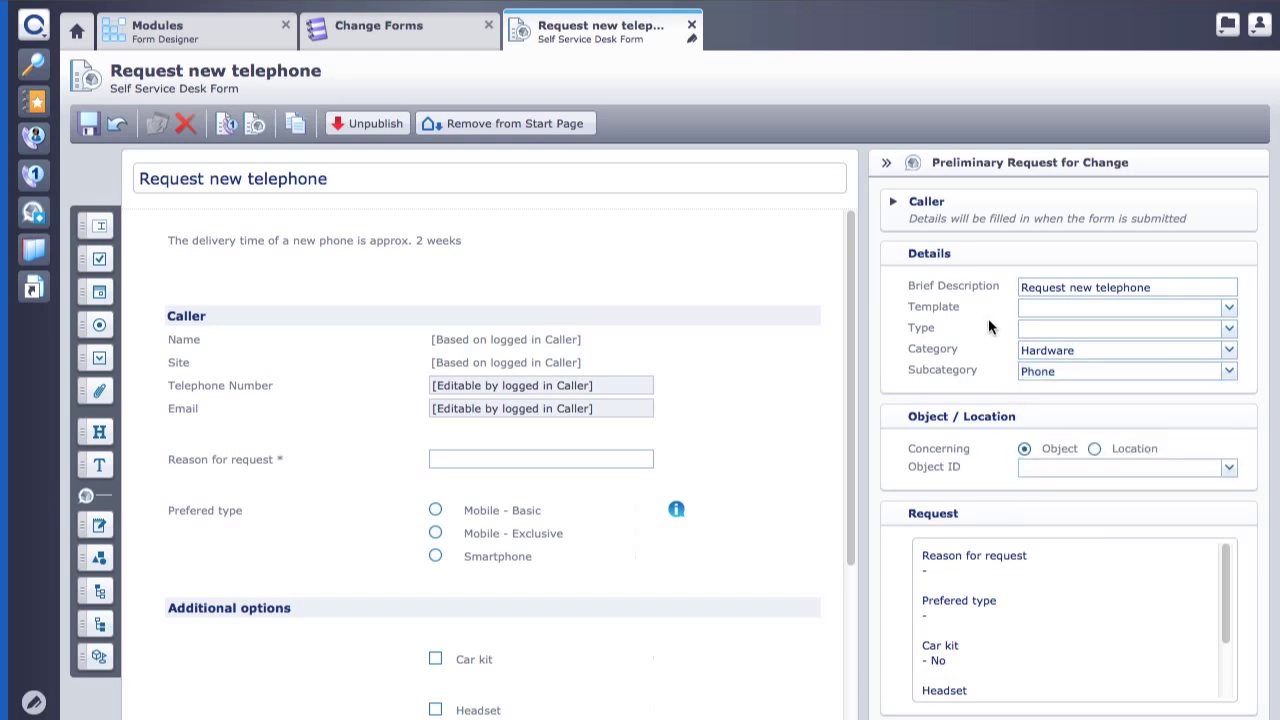
- Apply the Request Telephone template to the change
left_click(1229, 310)
scroll(1229, 332, "down", 1)
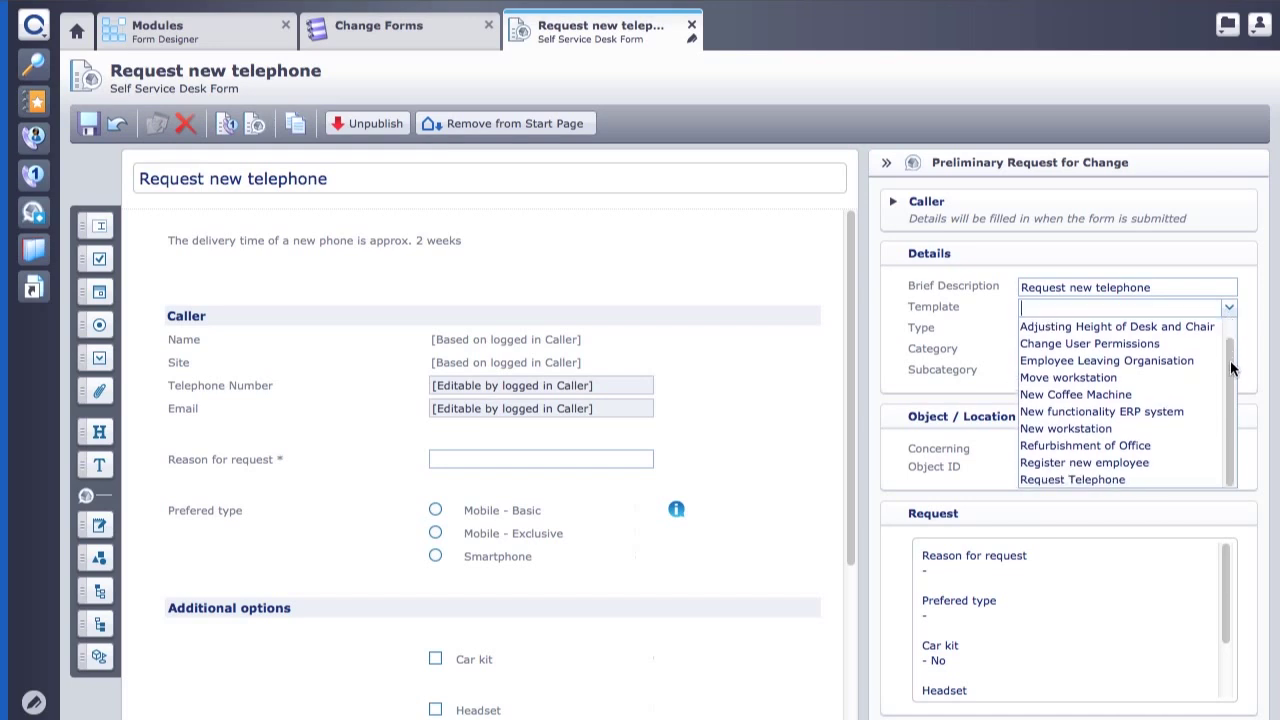
left_click(1175, 474)
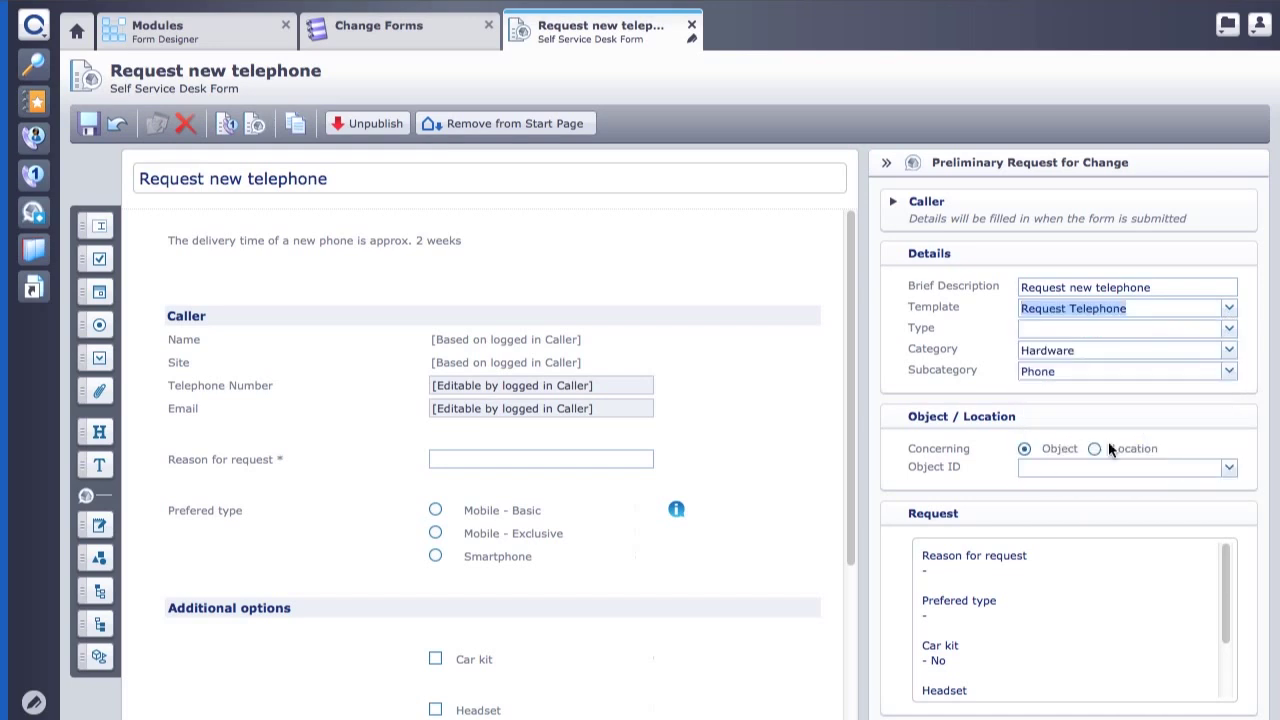
- Review the Request box fields and save the 'Request new telephone' form with its change details
left_click(936, 337)
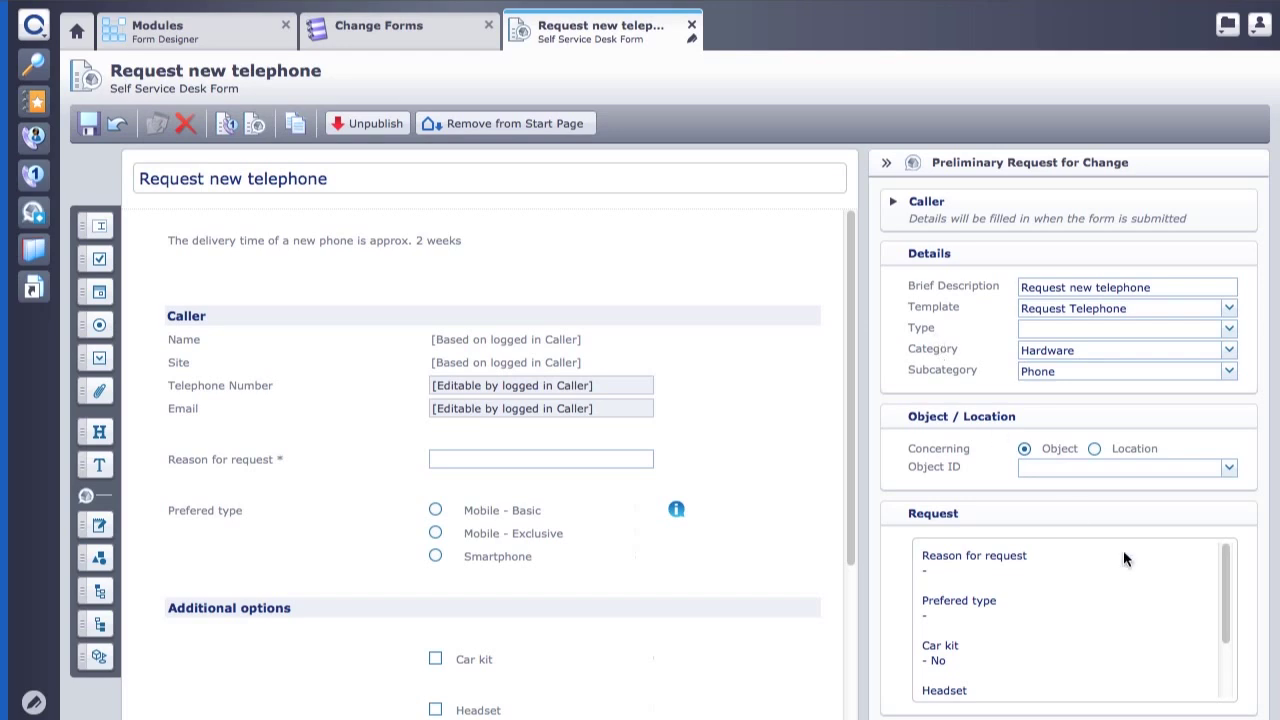
left_click_drag(1228, 563, 1227, 650)
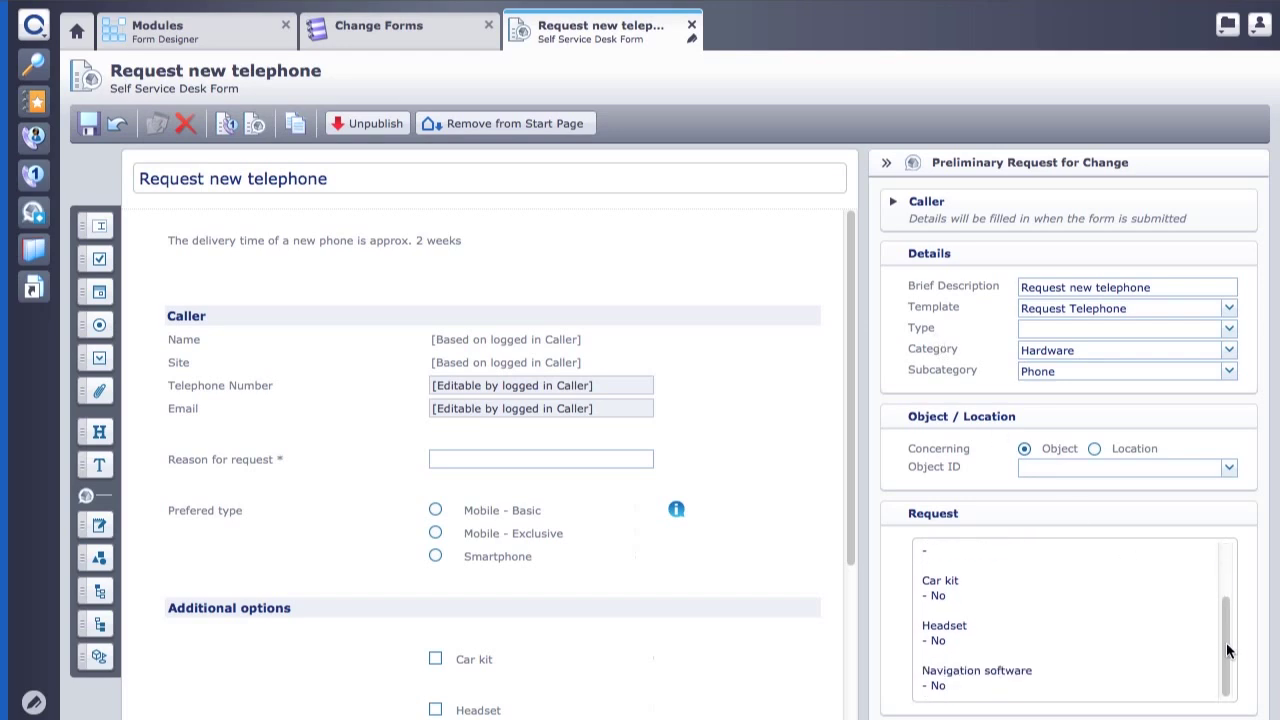
left_click(90, 125)
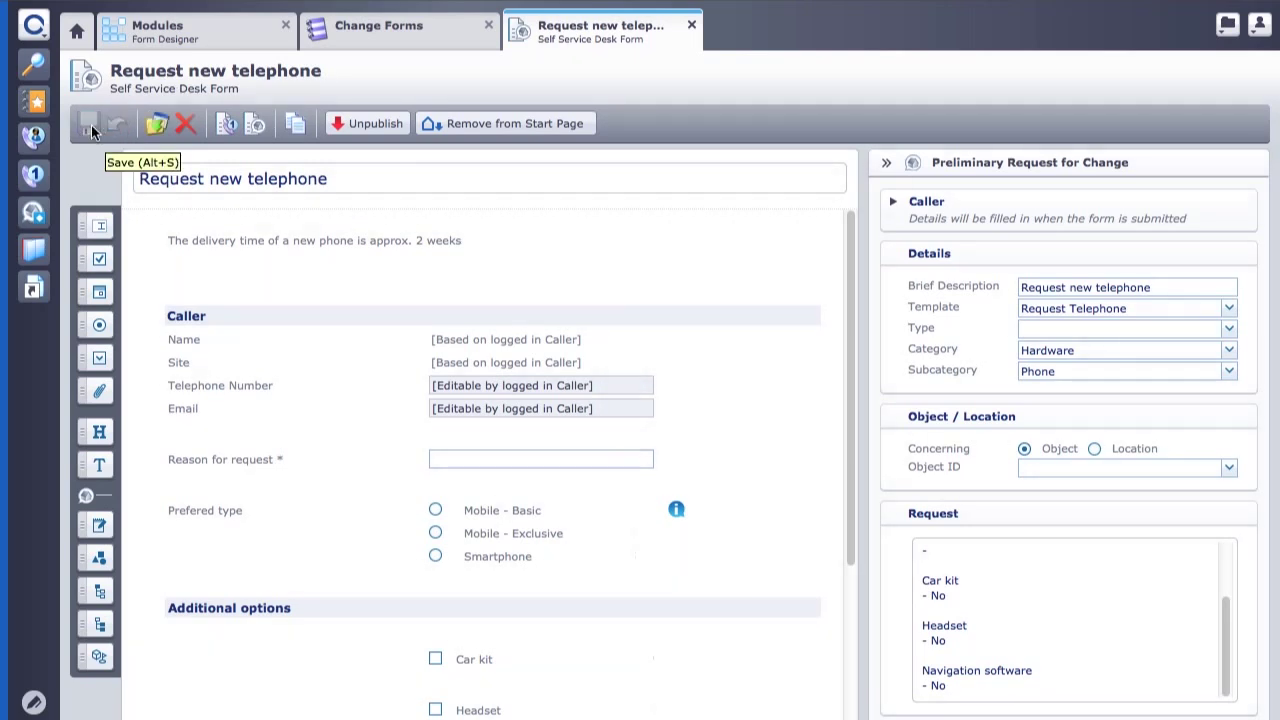